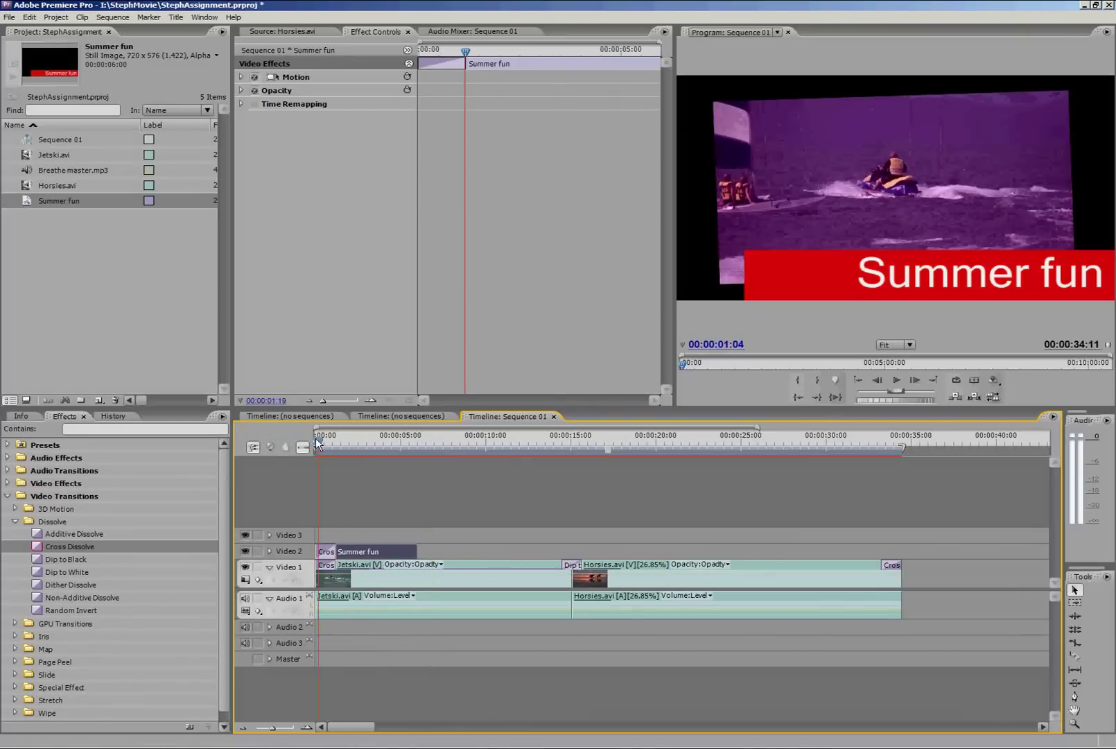
Collapse the Dissolve and Video Transitions folders and show the Horsies.avi source preview
{"action": "left_click", "coordinate": [15, 521]}
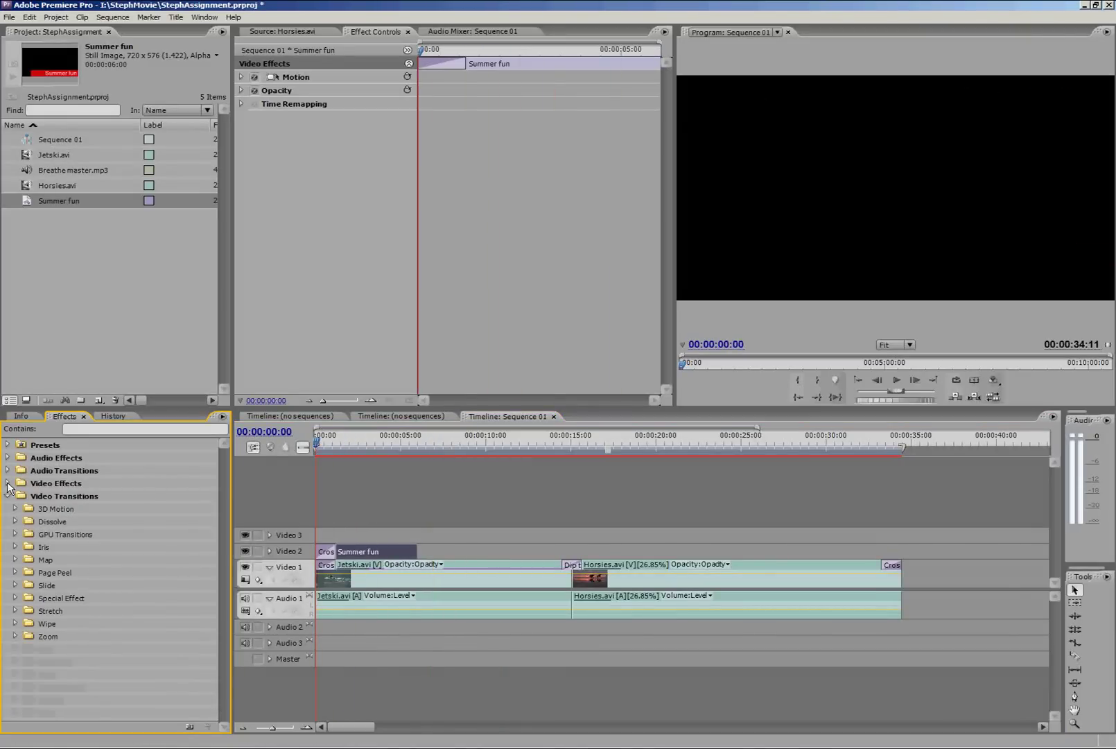
{"action": "left_click", "coordinate": [7, 496]}
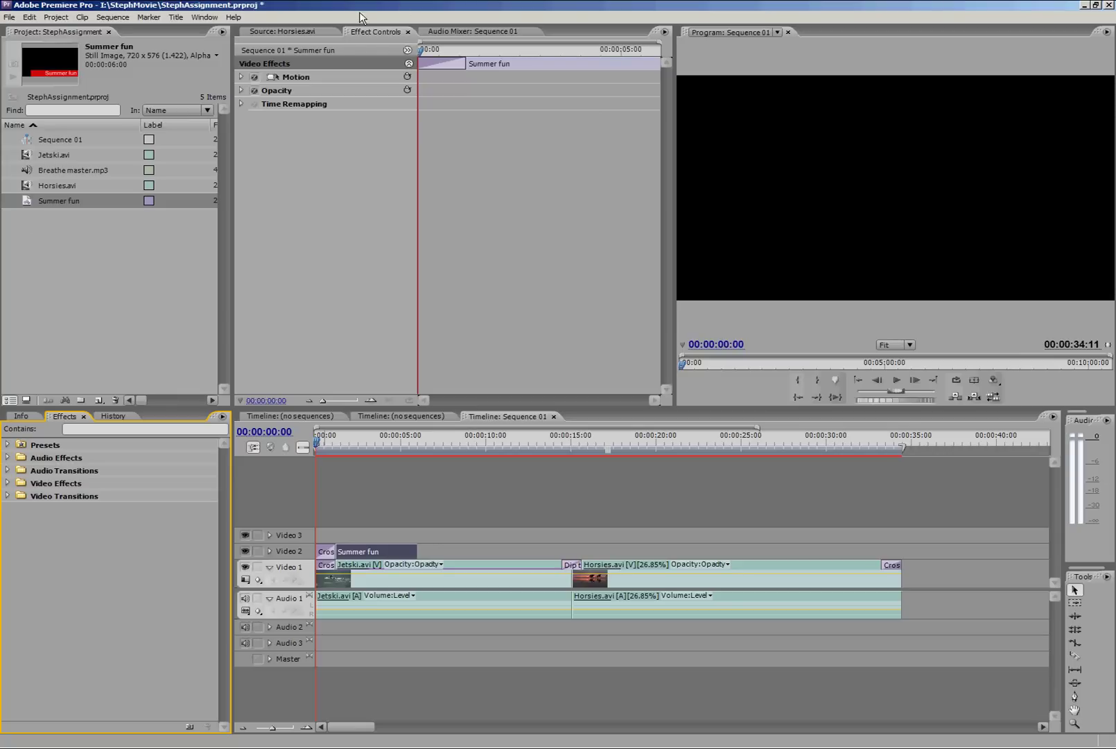
{"action": "left_click", "coordinate": [314, 31]}
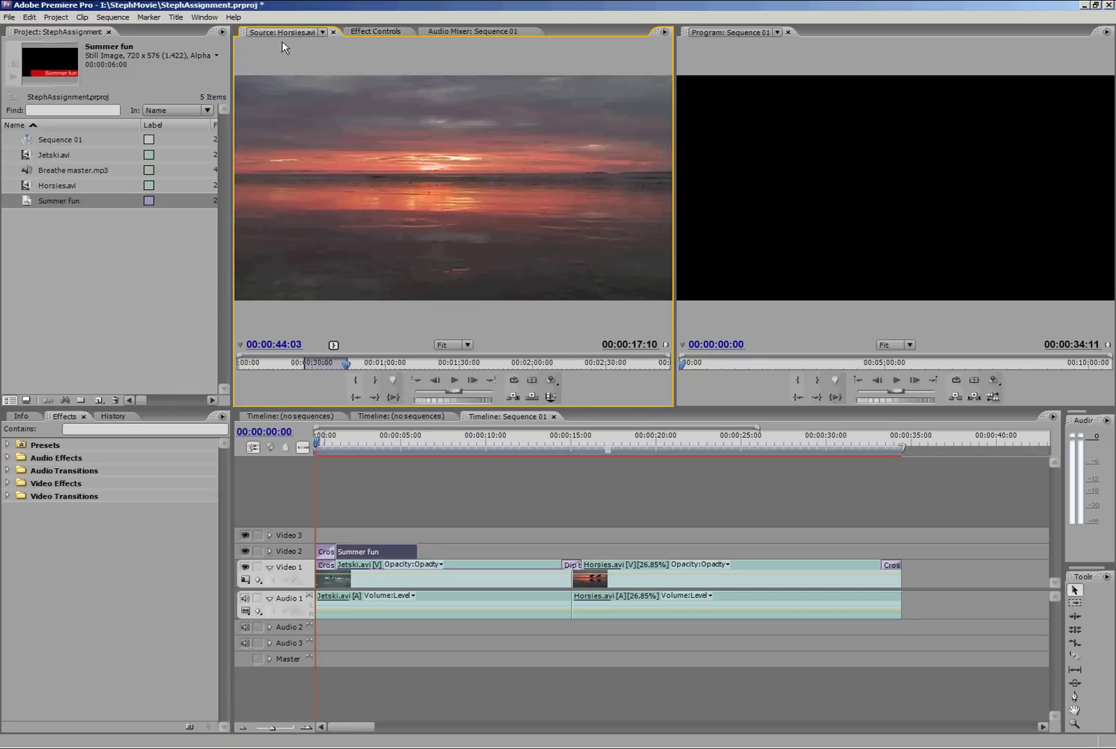
Load Breathe master.mp3 into the Source monitor, mark In at 00:00:20:10, and move to 00:02:43:06
{"action": "left_click", "coordinate": [28, 170]}
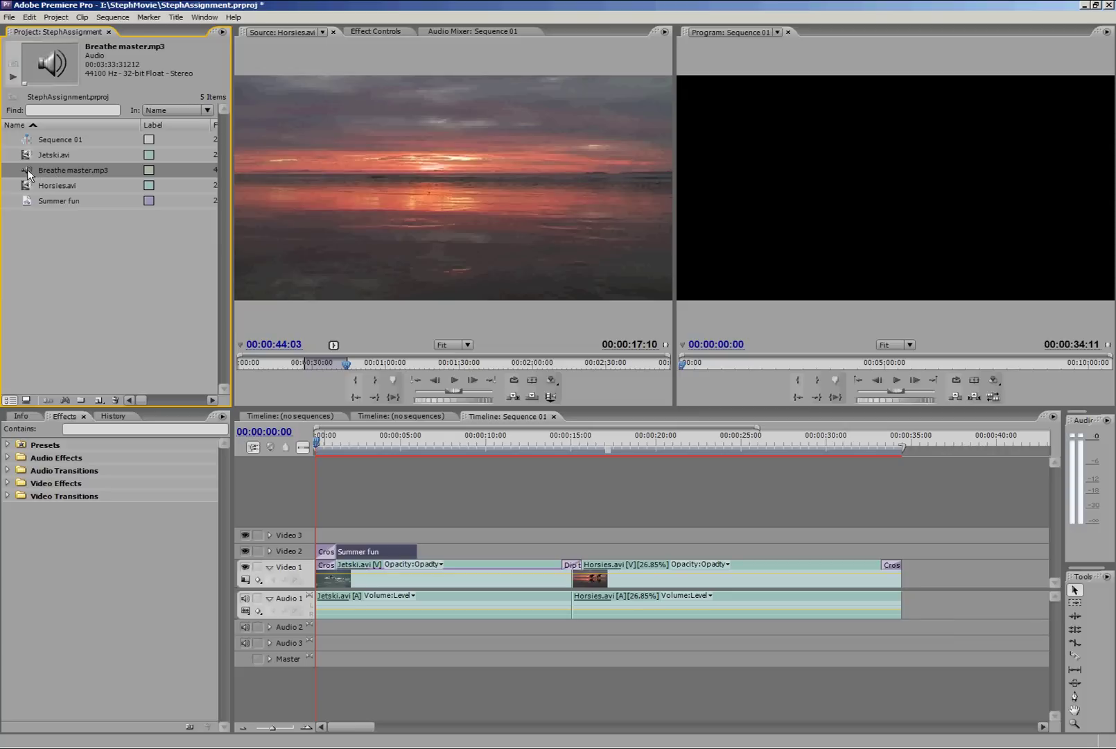
{"action": "left_click_drag", "start_coordinate": [27, 169], "coordinate": [375, 176]}
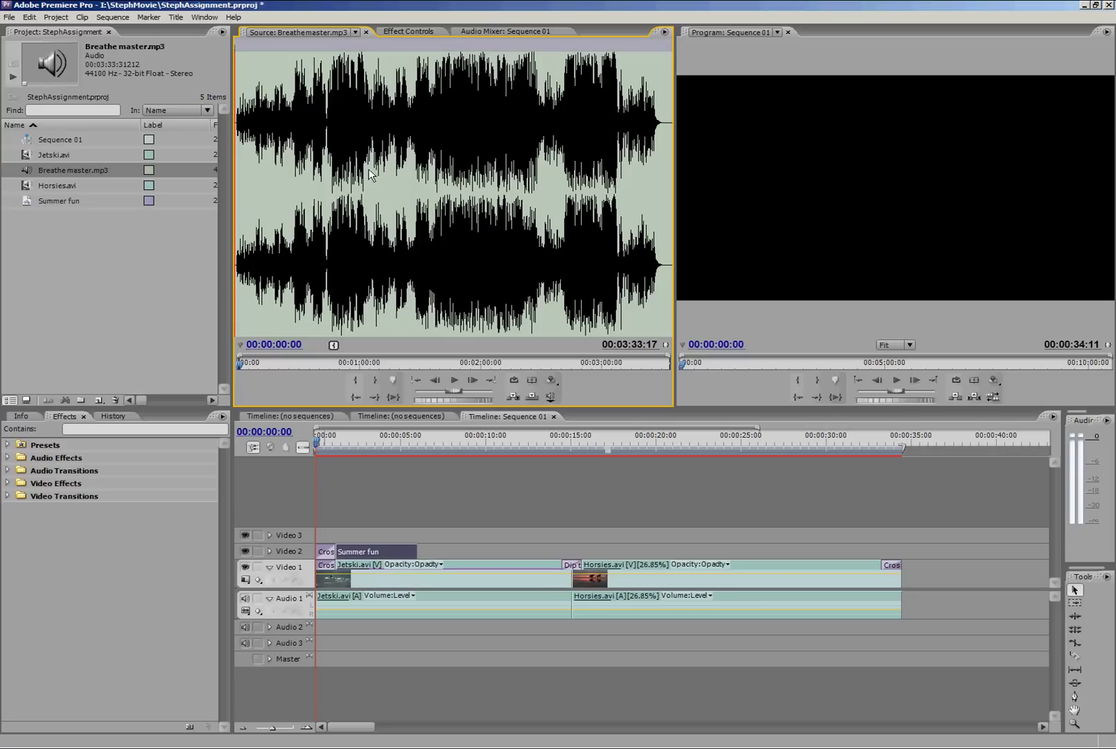
{"action": "mouse_move", "coordinate": [238, 364]}
{"action": "left_mouse_down"}
{"action": "mouse_move", "coordinate": [269, 364]}
{"action": "mouse_move", "coordinate": [240, 363]}
{"action": "left_mouse_up"}
{"action": "left_click_drag", "start_coordinate": [271, 364], "coordinate": [281, 364]}
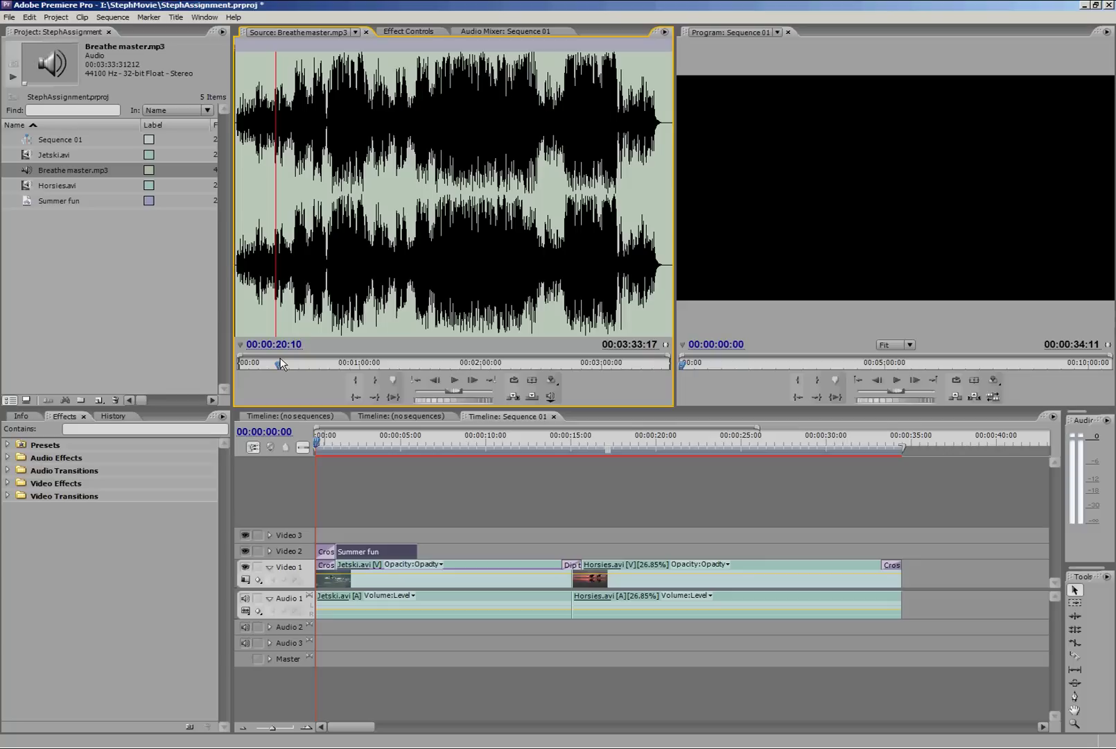
{"action": "key", "text": "i"}
{"action": "left_click", "coordinate": [568, 361]}
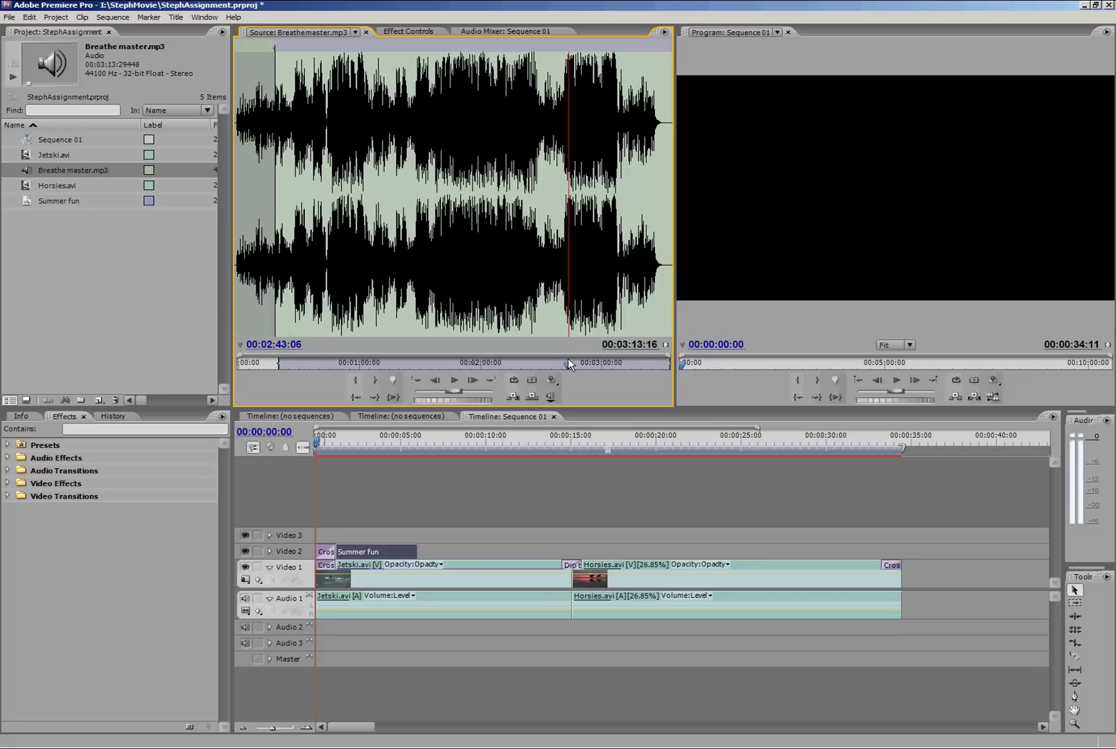
Mark Out at 00:02:43:06, place the music on Audio 2, and trim it to the video's end
{"action": "key", "text": "o"}
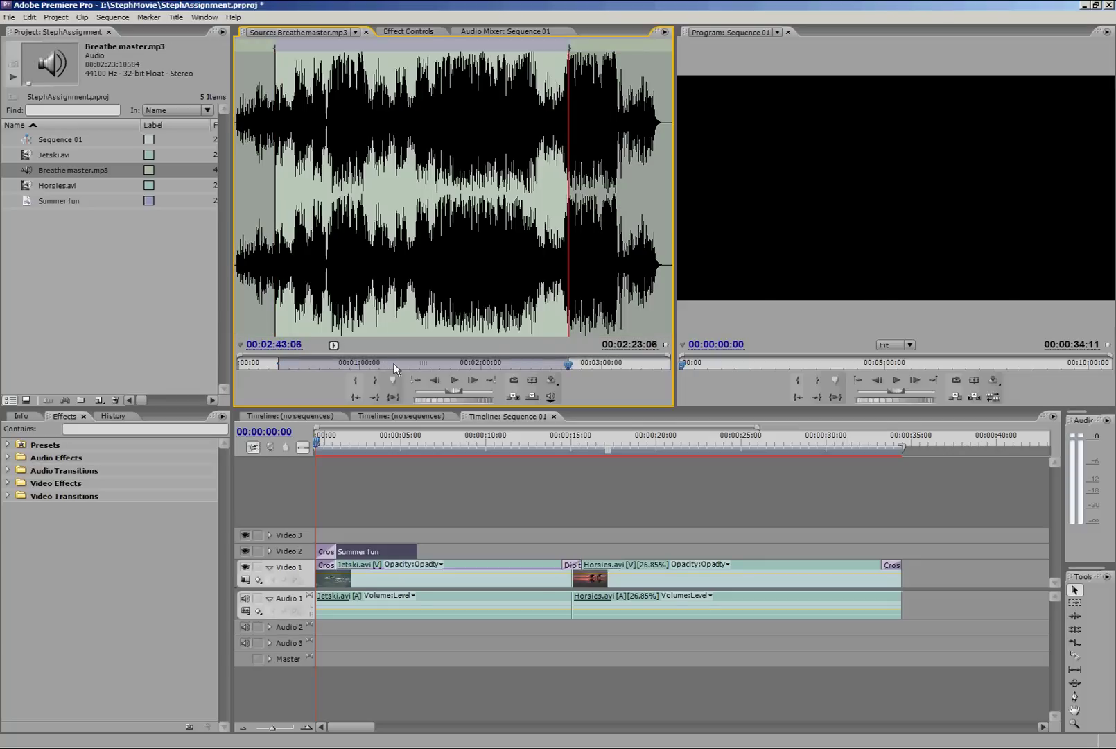
{"action": "left_click_drag", "start_coordinate": [377, 249], "coordinate": [307, 623]}
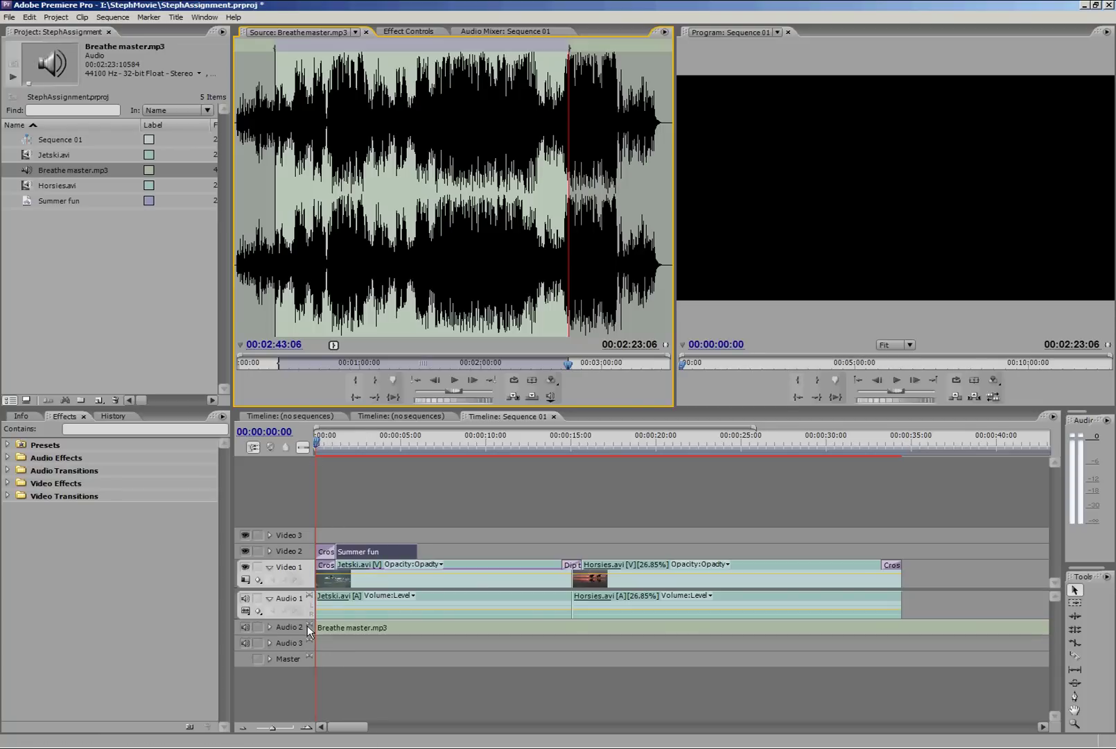
{"action": "key", "text": "backslash"}
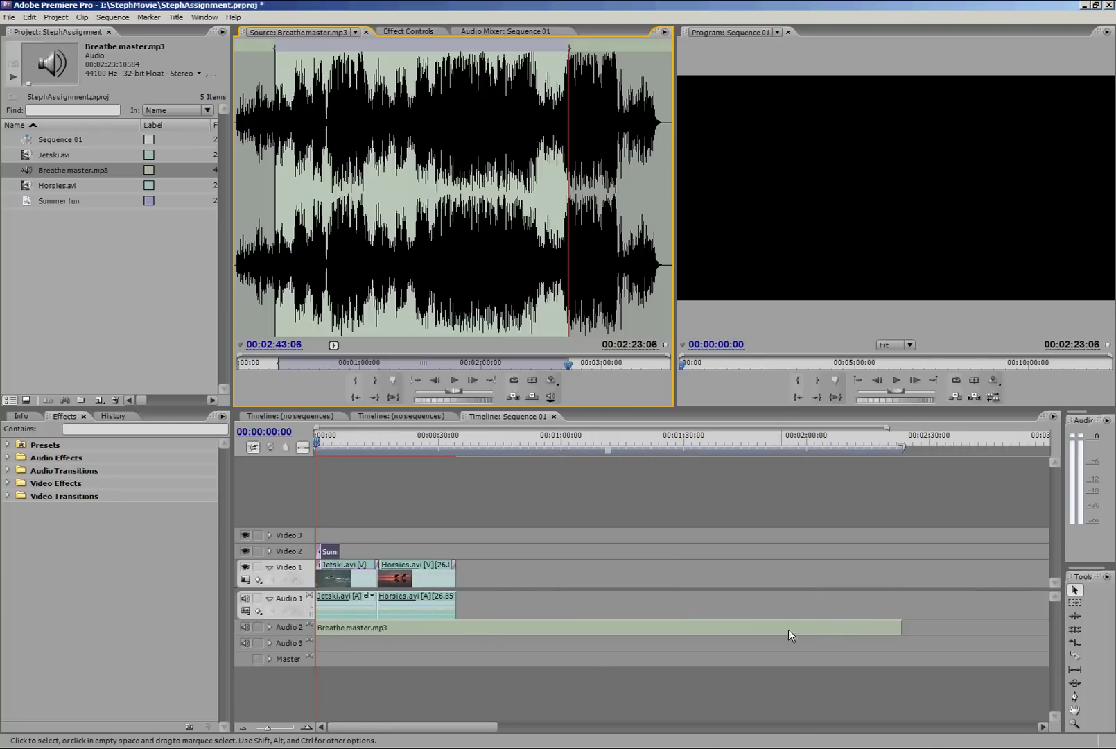
{"action": "left_click_drag", "start_coordinate": [901, 629], "coordinate": [467, 629]}
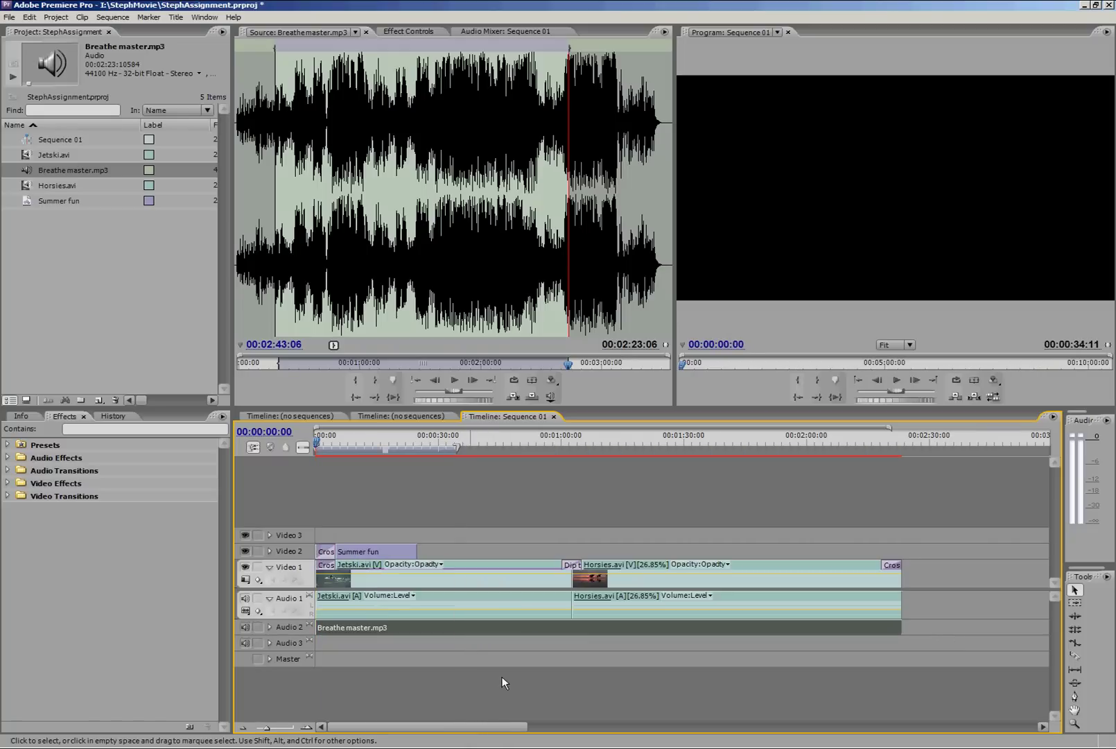
{"action": "key", "text": "backslash"}
Expand Audio 2 and raise the Breathe master.mp3 volume about 3.29 dB
{"action": "left_click", "coordinate": [454, 630]}
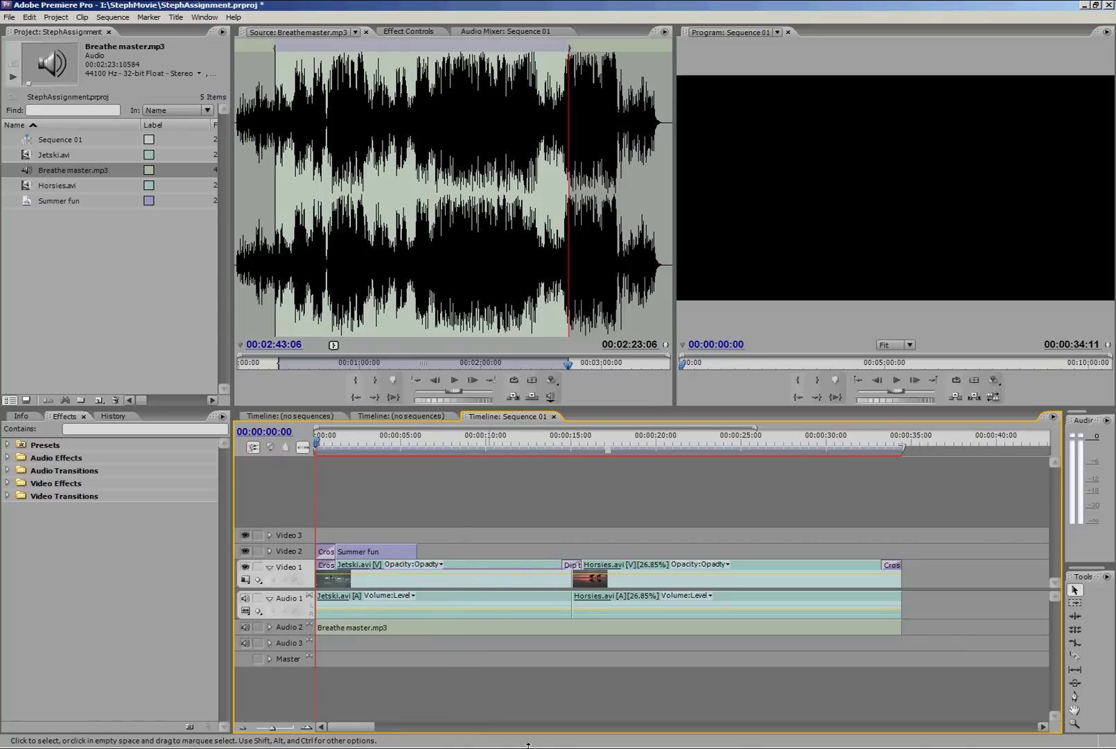
{"action": "left_click", "coordinate": [270, 627]}
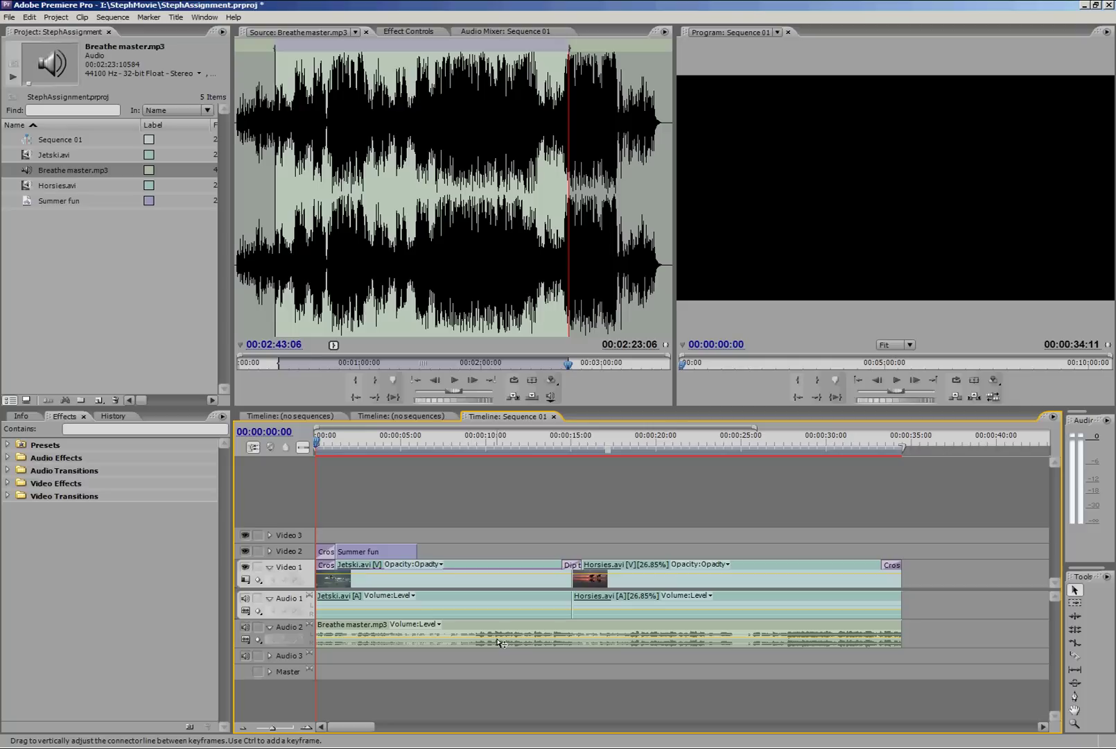
{"action": "left_click_drag", "start_coordinate": [499, 638], "coordinate": [501, 641]}
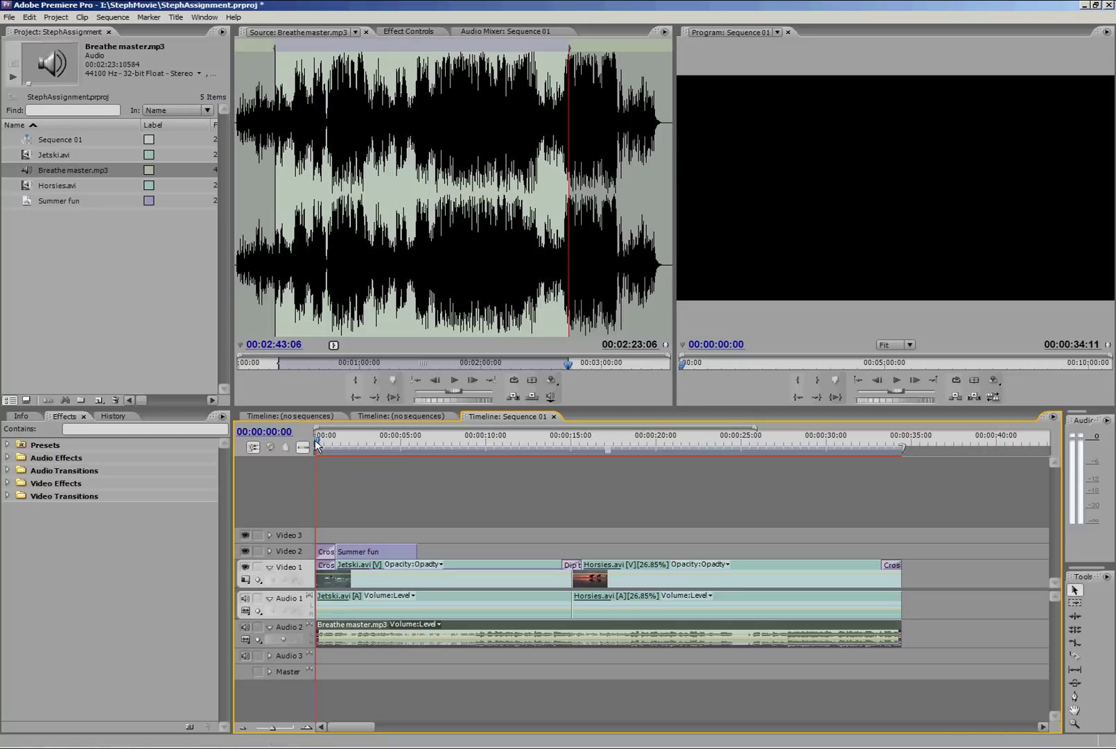
{"action": "left_click_drag", "start_coordinate": [317, 445], "coordinate": [851, 477]}
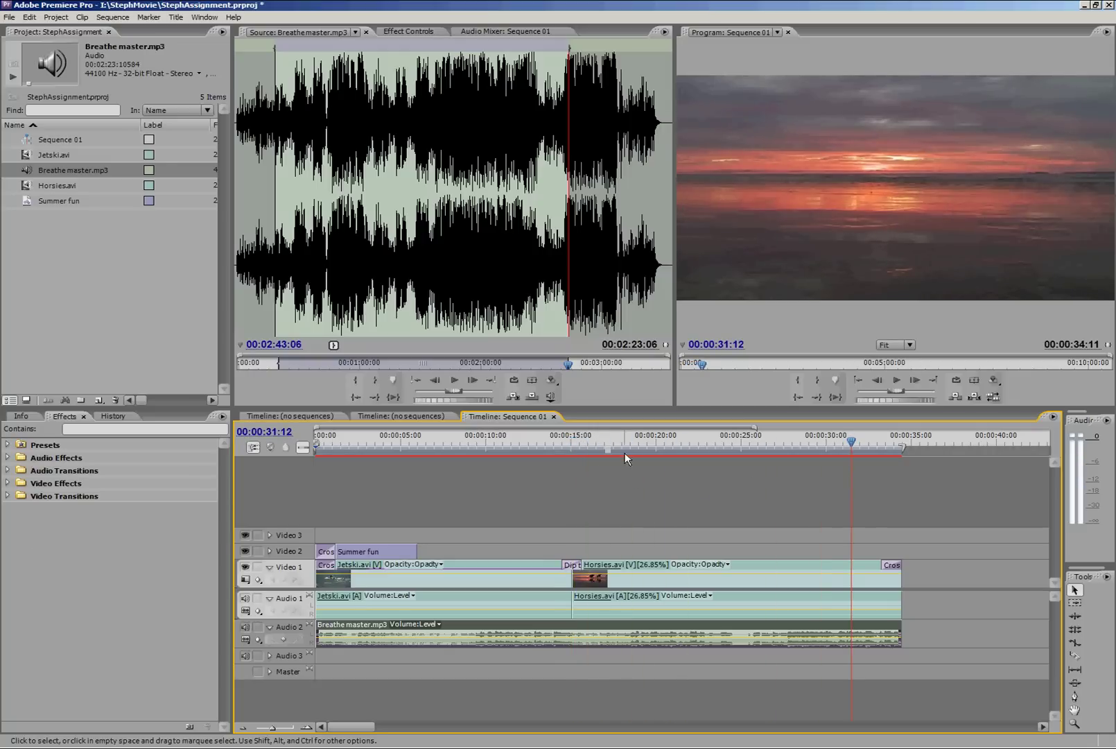
{"action": "left_click_drag", "start_coordinate": [625, 452], "coordinate": [291, 431]}
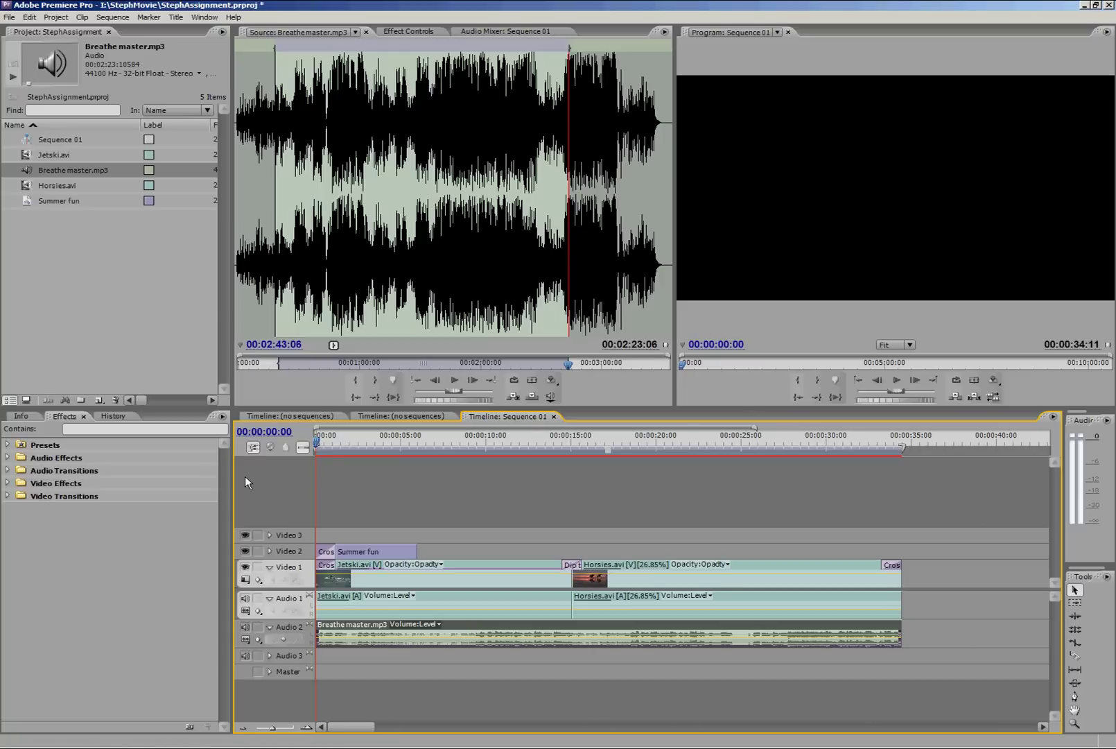
Deselect the music and extend the work area from 00:00:00:00 to the clips' end at 00:00:34:11
{"action": "left_click", "coordinate": [140, 393]}
{"action": "left_click", "coordinate": [339, 318]}
{"action": "left_click", "coordinate": [857, 229]}
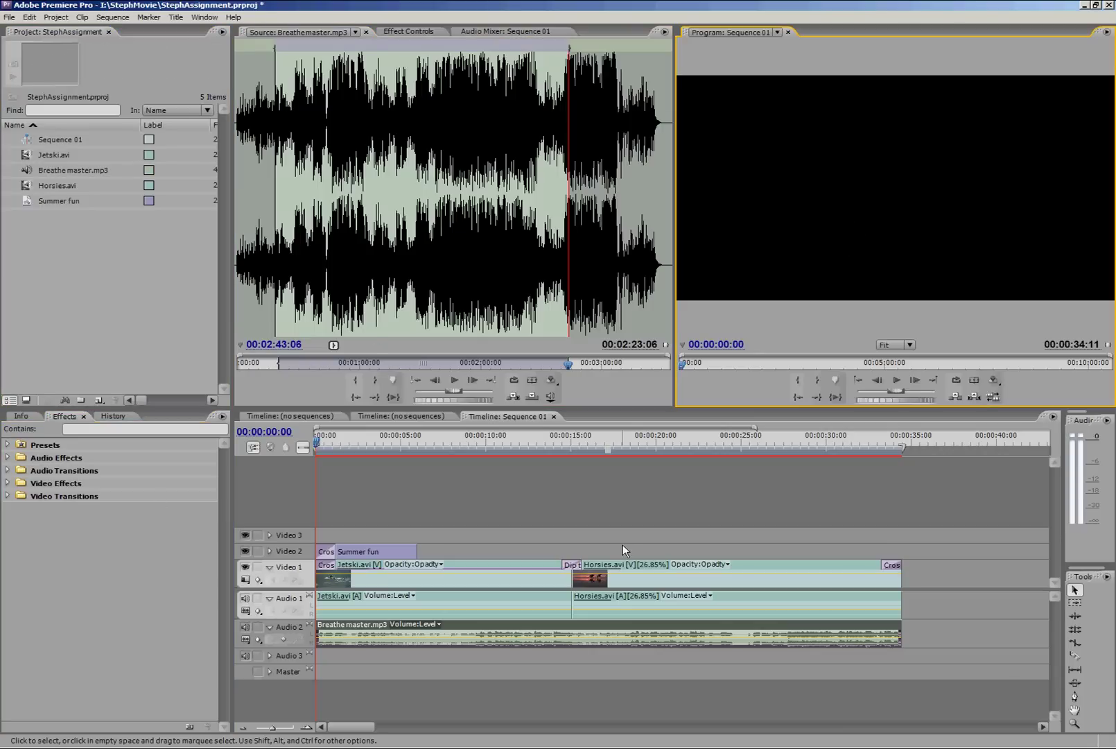
{"action": "left_click", "coordinate": [624, 544]}
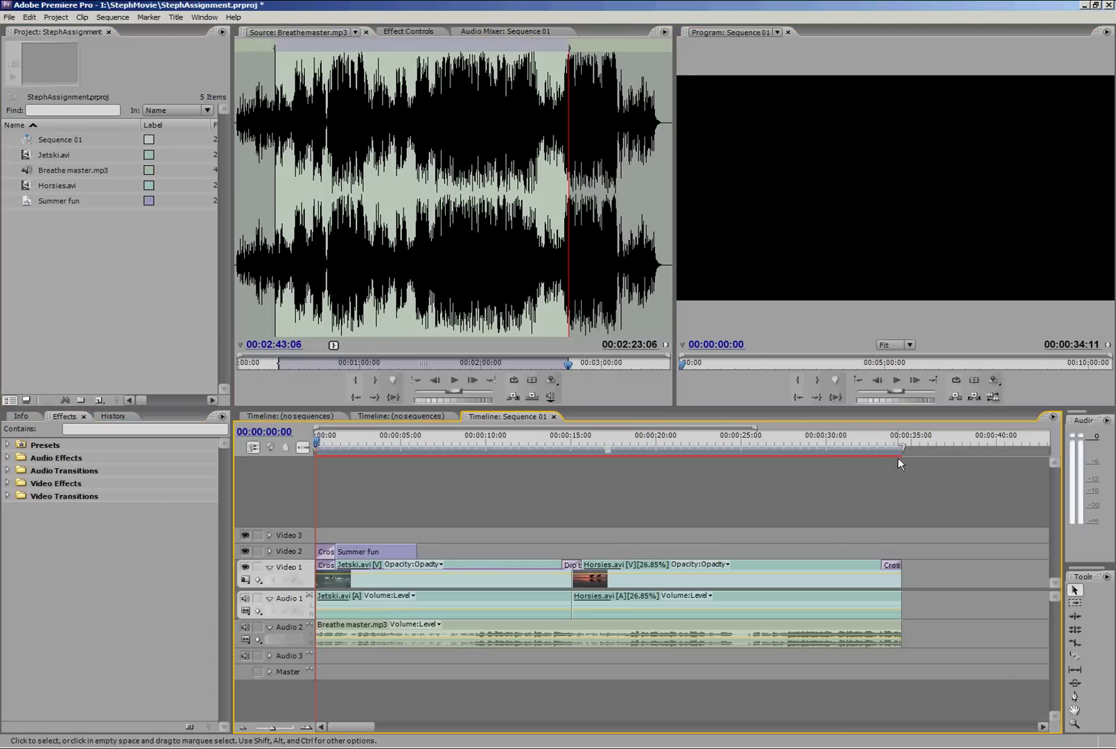
{"action": "left_click_drag", "start_coordinate": [957, 448], "coordinate": [904, 445]}
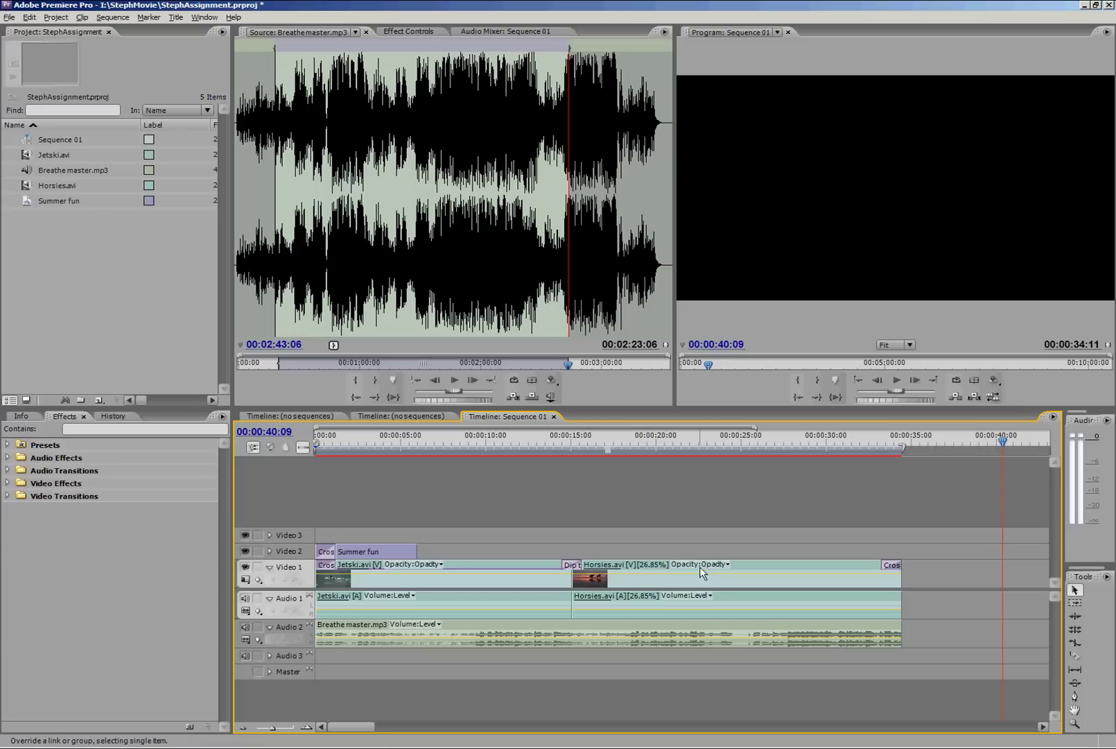
{"action": "key", "text": "minus"}
{"action": "key", "text": "minus"}
{"action": "key", "text": "minus"}
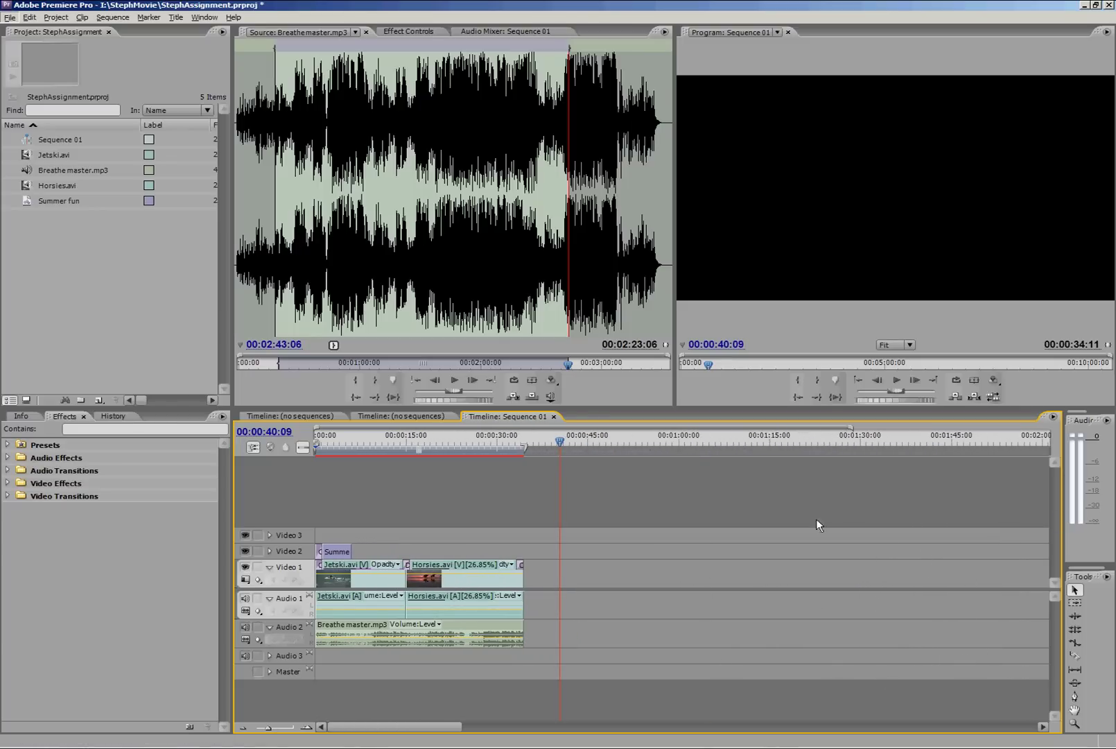
{"action": "key", "text": "equal"}
{"action": "key", "text": "equal"}
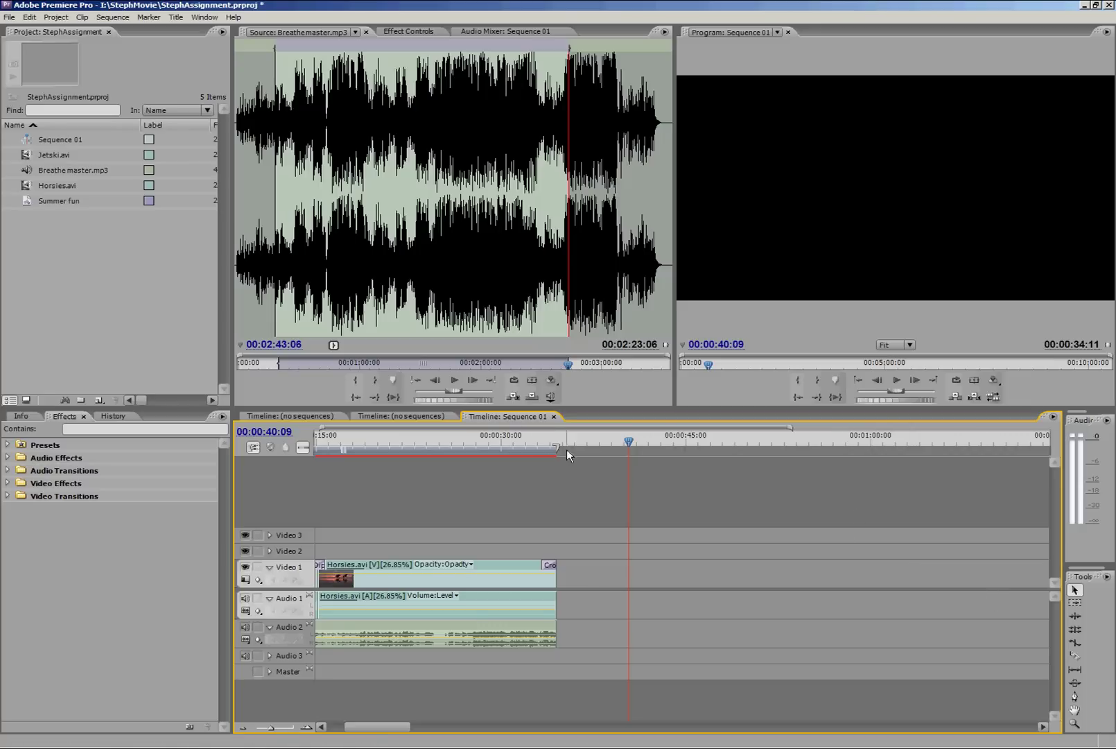
{"action": "scroll", "coordinate": [534, 469], "scroll_direction": "up", "scroll_amount": 3}
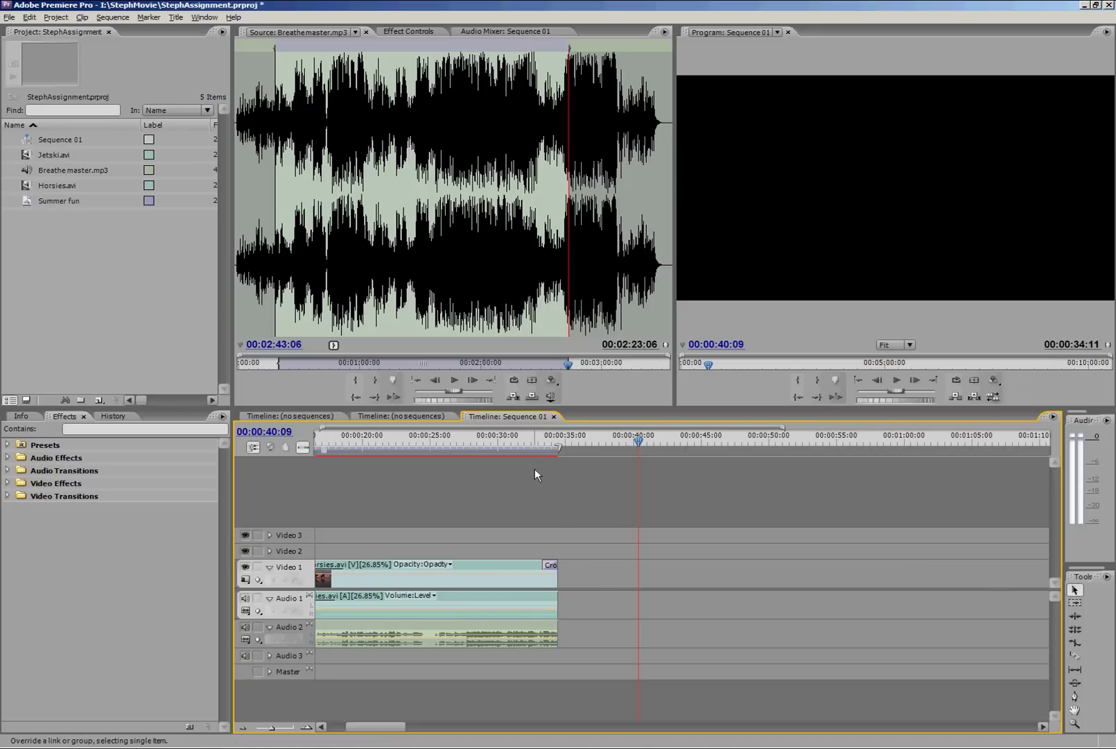
Return to the sequence start and bring up the File > Export choices for Adobe Media Encoder
{"action": "key", "text": "Home"}
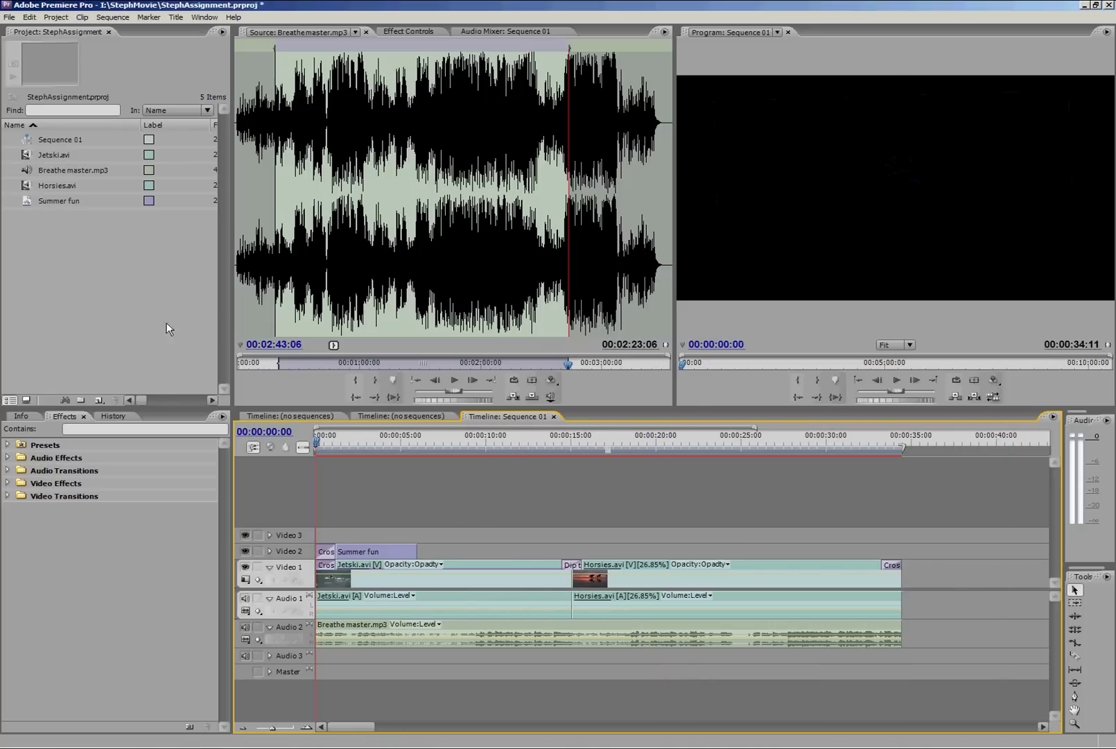
{"action": "left_click", "coordinate": [11, 18]}
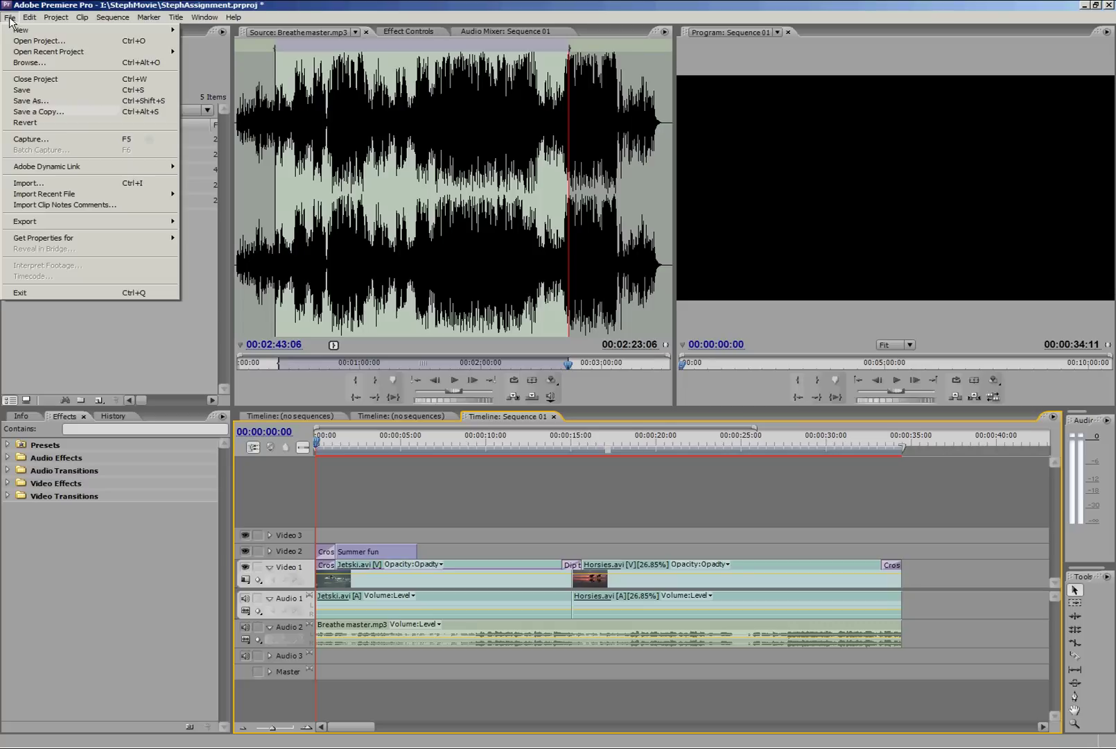
{"action": "mouse_move", "coordinate": [27, 226]}
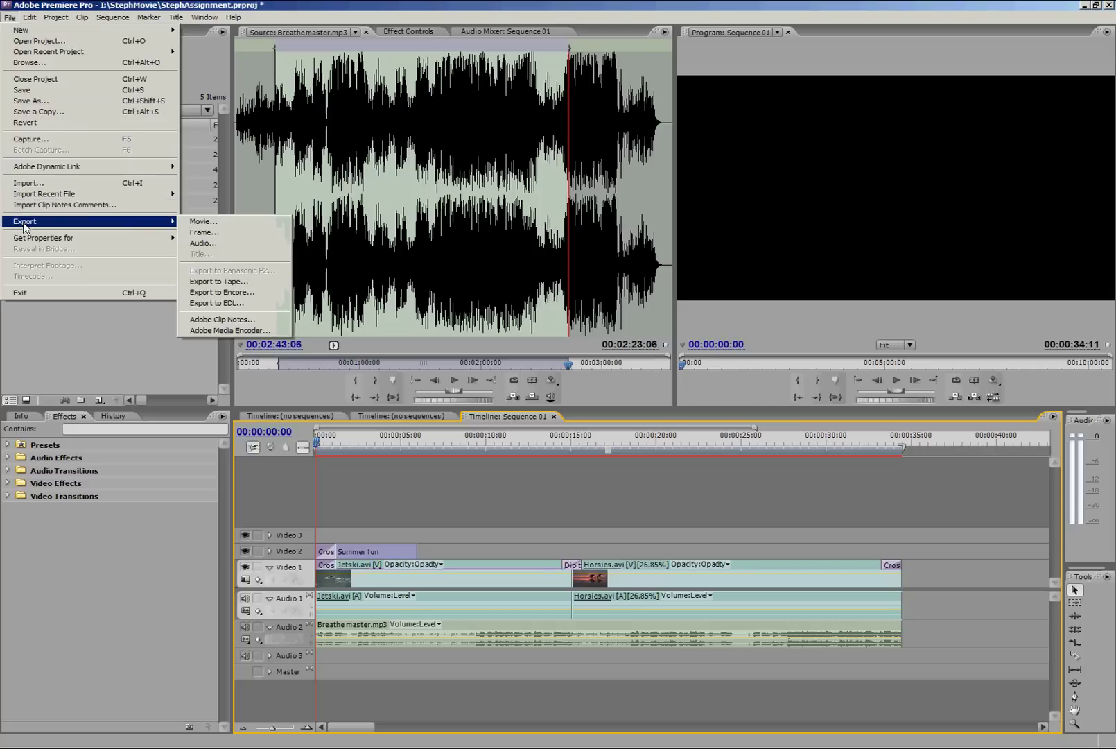
Open the Adobe Media Encoder export settings and preview the output view of the footage
{"action": "left_click", "coordinate": [219, 328]}
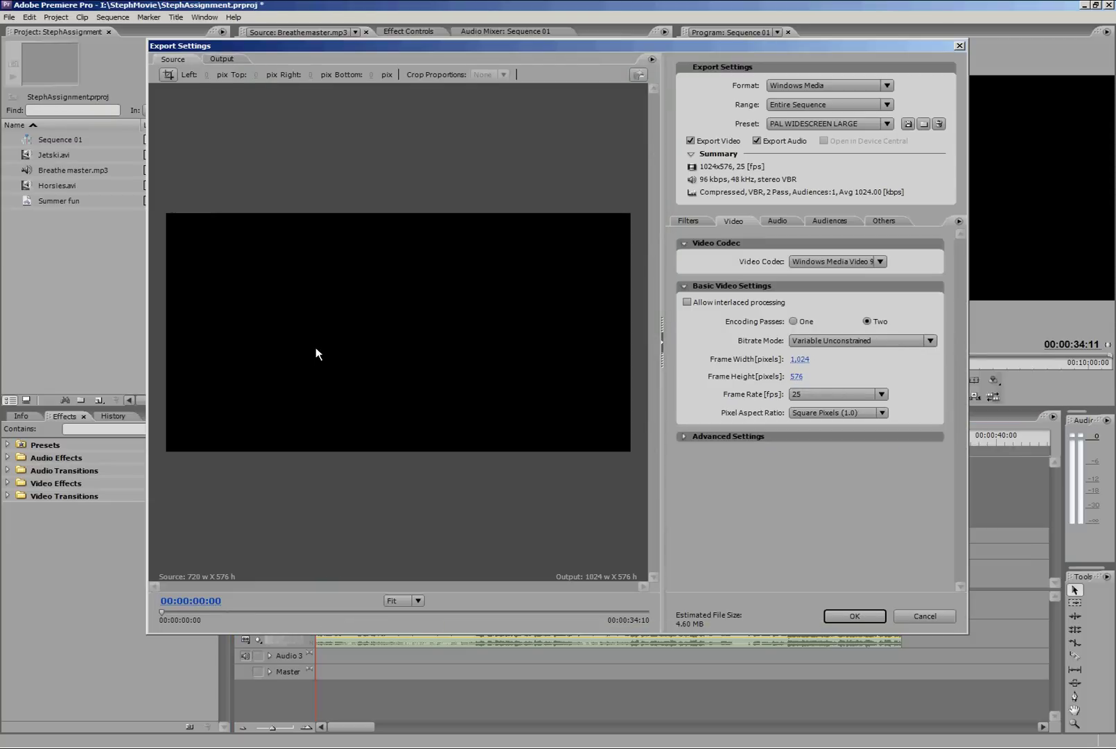
{"action": "left_click_drag", "start_coordinate": [169, 615], "coordinate": [250, 612]}
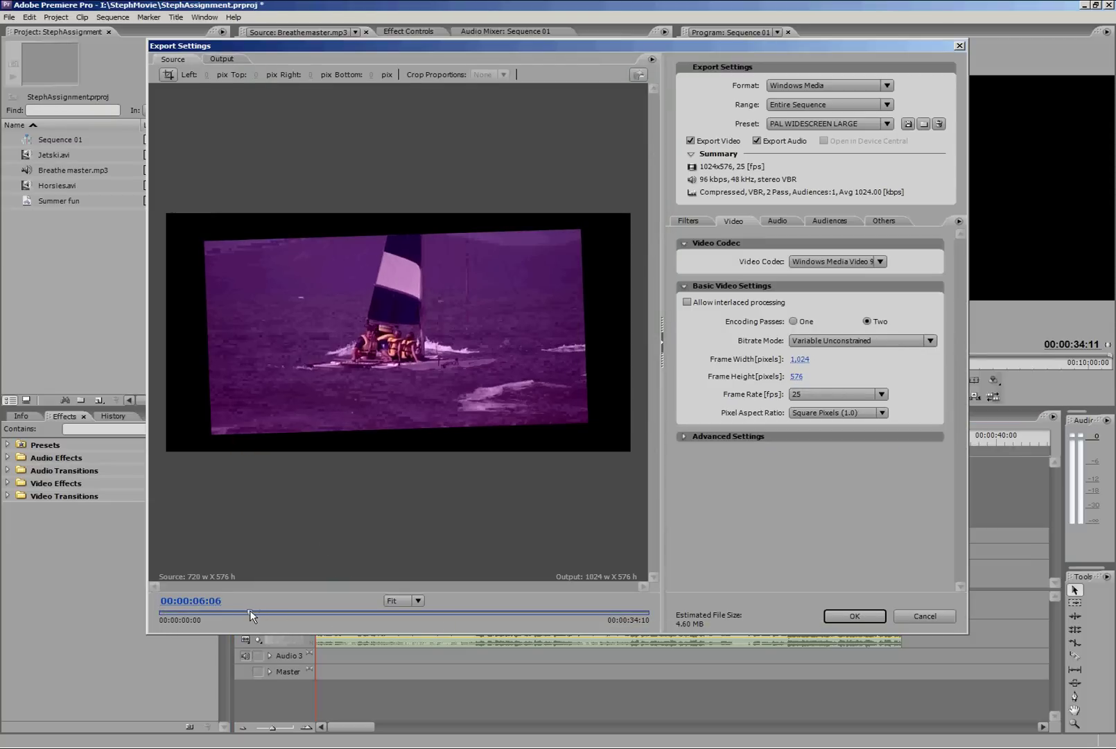
{"action": "left_click", "coordinate": [223, 58]}
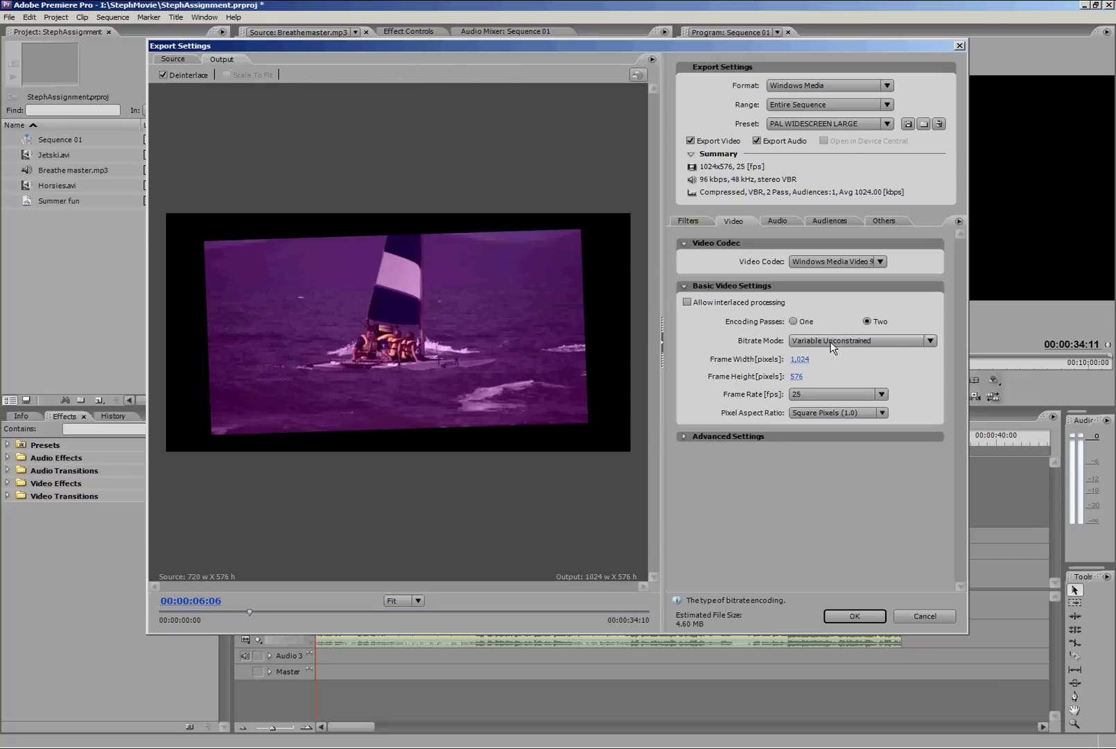
Try RealMedia and H.264 as export formats, then settle on Windows Media
{"action": "left_click", "coordinate": [888, 84]}
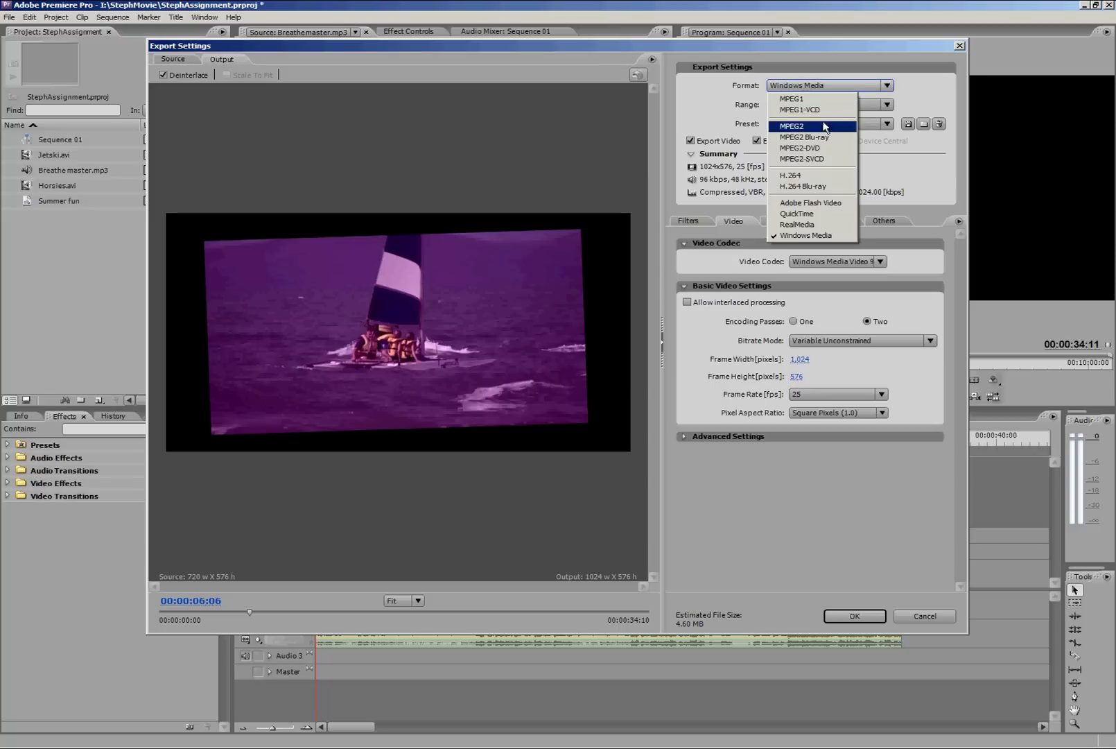
{"action": "left_click", "coordinate": [820, 226]}
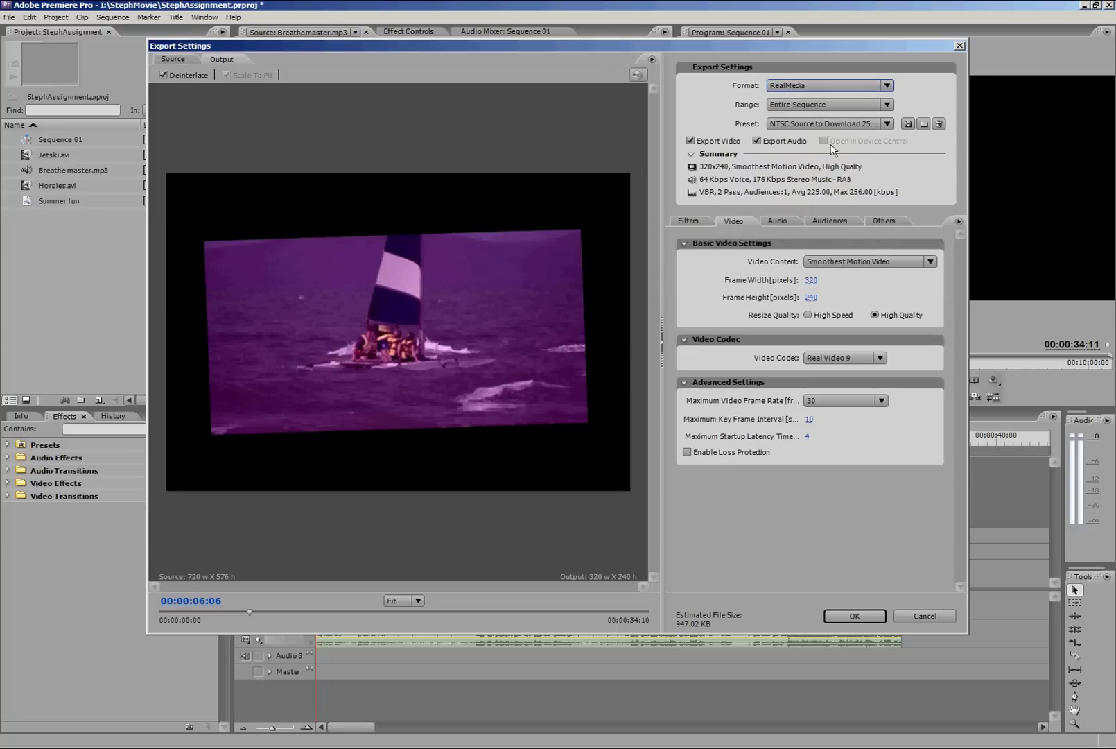
{"action": "left_click", "coordinate": [845, 90]}
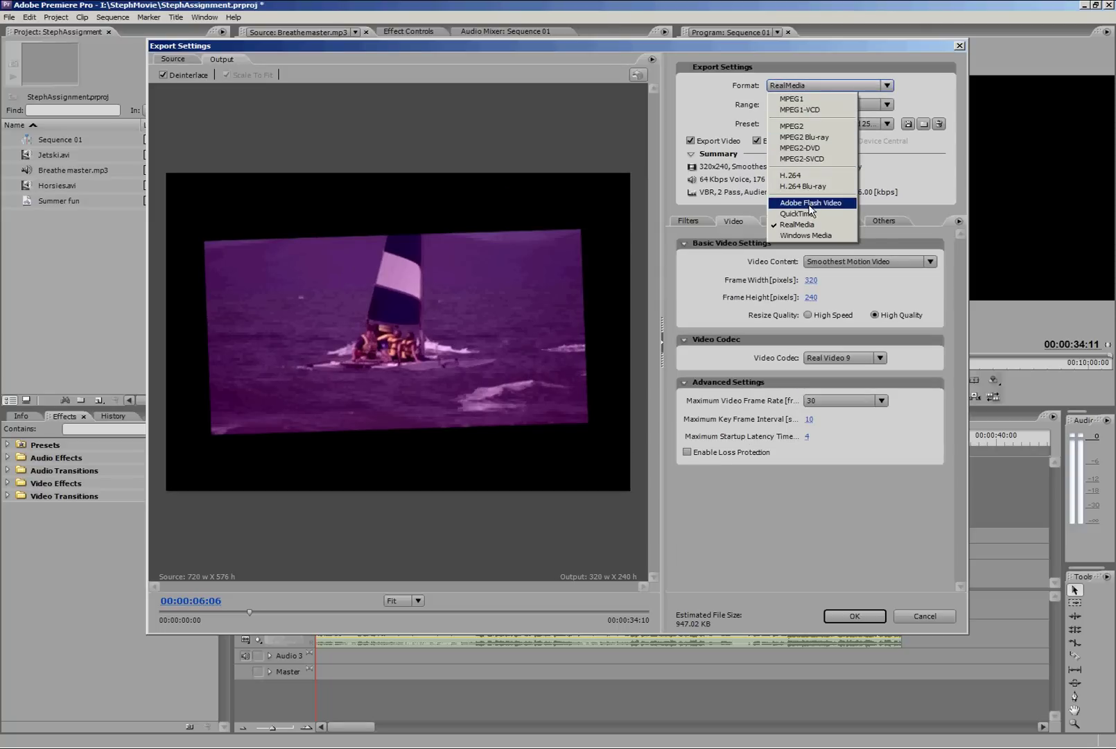
{"action": "left_click", "coordinate": [786, 179]}
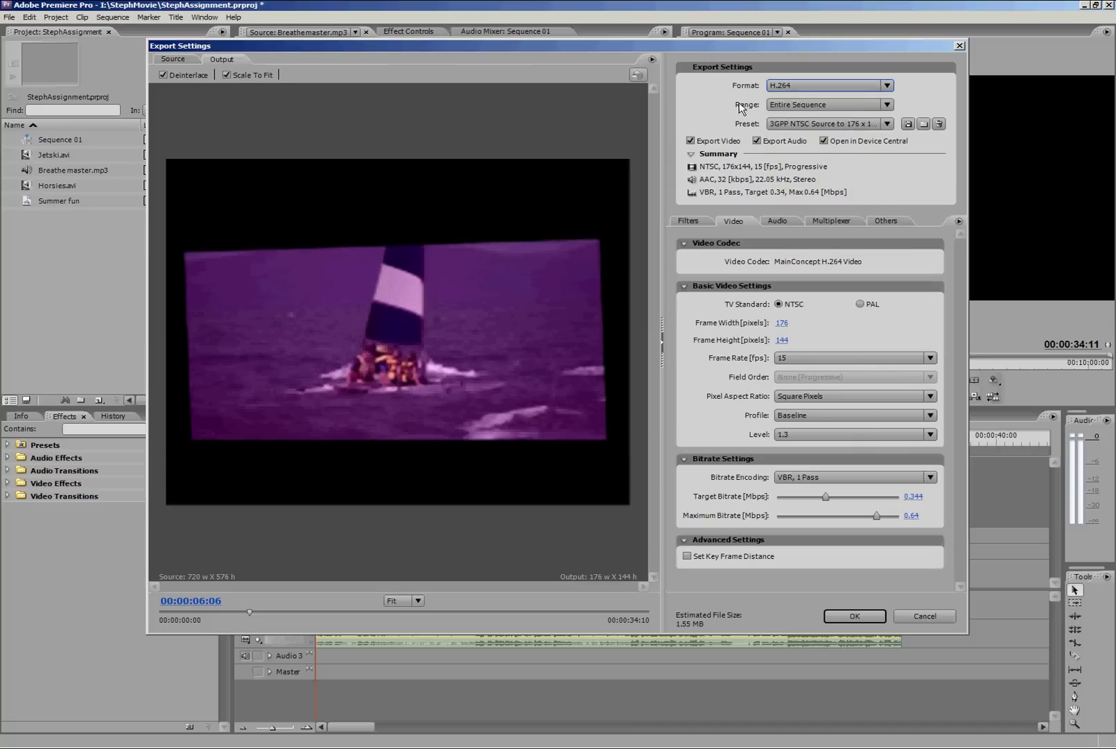
{"action": "left_click", "coordinate": [857, 84]}
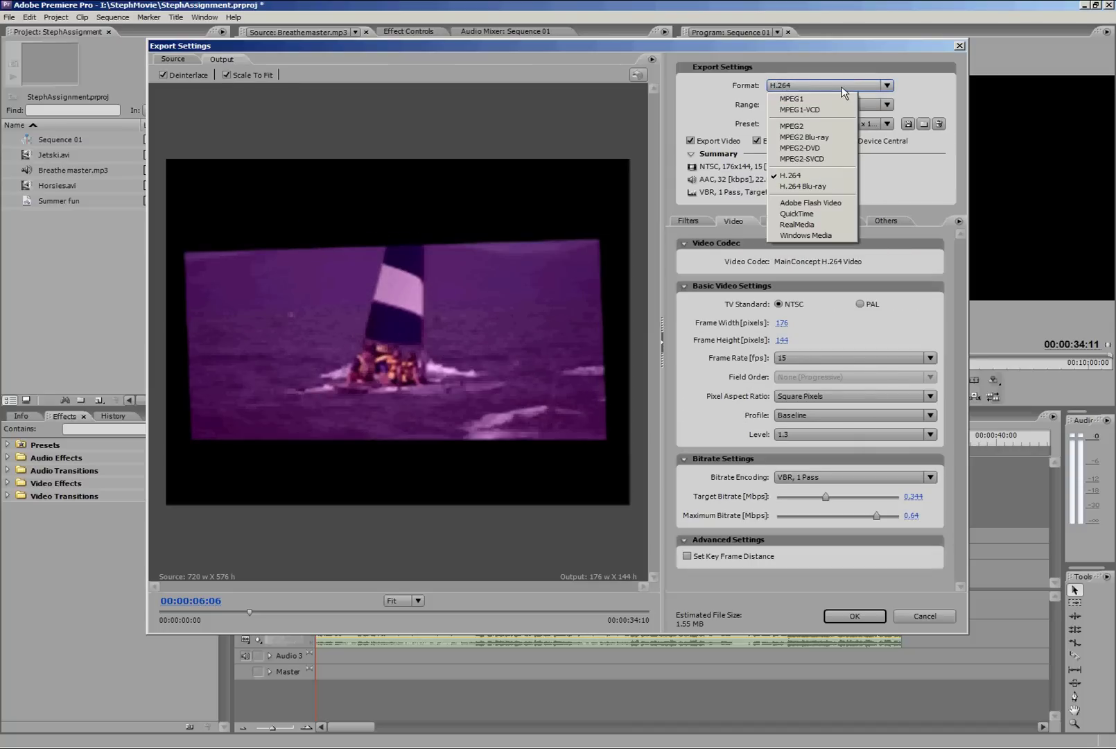
{"action": "left_click", "coordinate": [782, 236]}
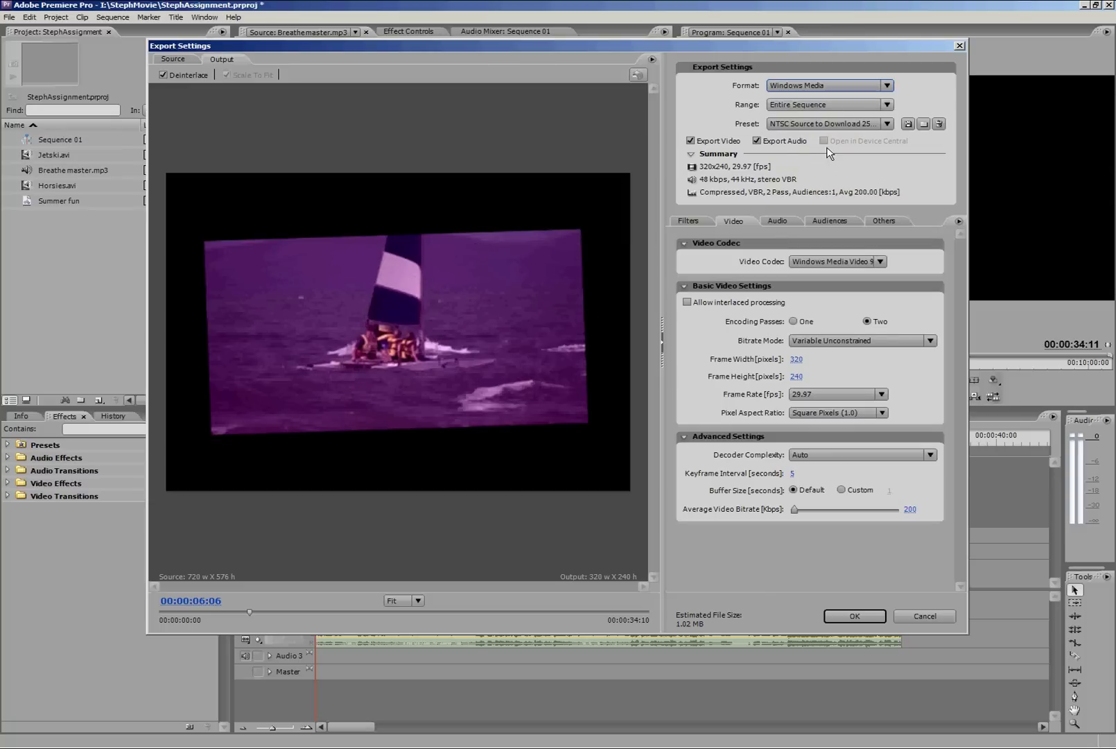
Choose the PAL Widescreen Source to Download 1024kbps preset for 1024x576 at 25 fps
{"action": "left_click", "coordinate": [887, 124]}
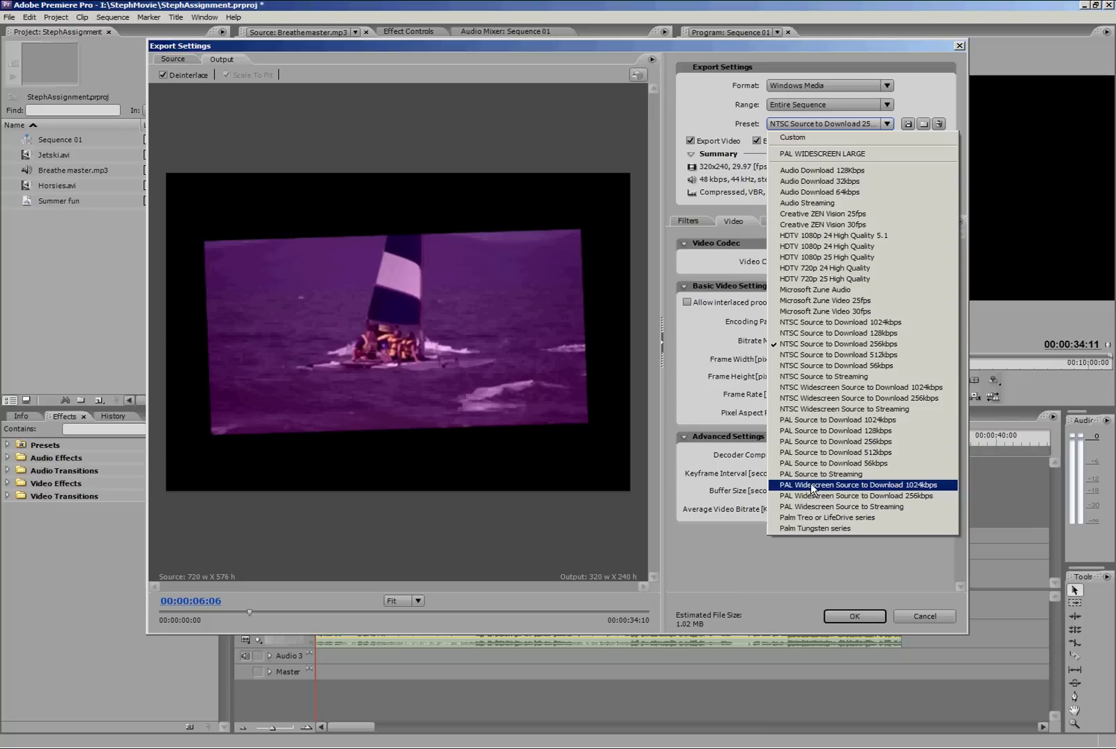
{"action": "left_click", "coordinate": [914, 485]}
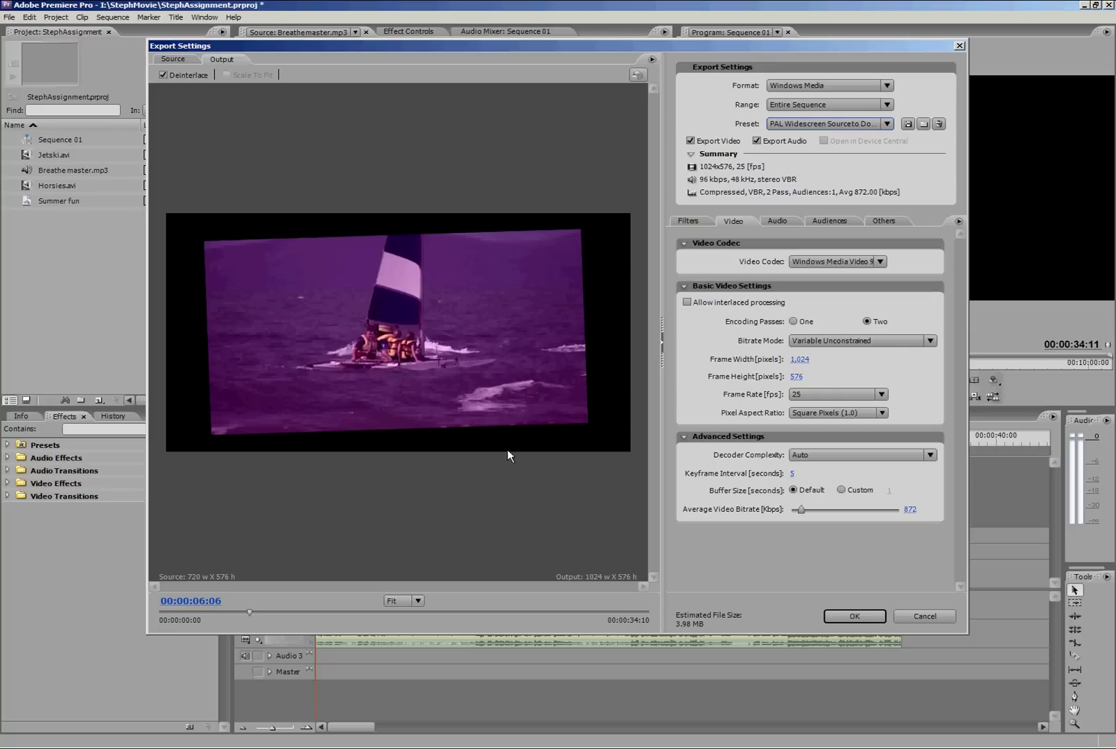
Compare the Source and Output previews, then accept the PAL widescreen export settings
{"action": "left_click", "coordinate": [182, 60]}
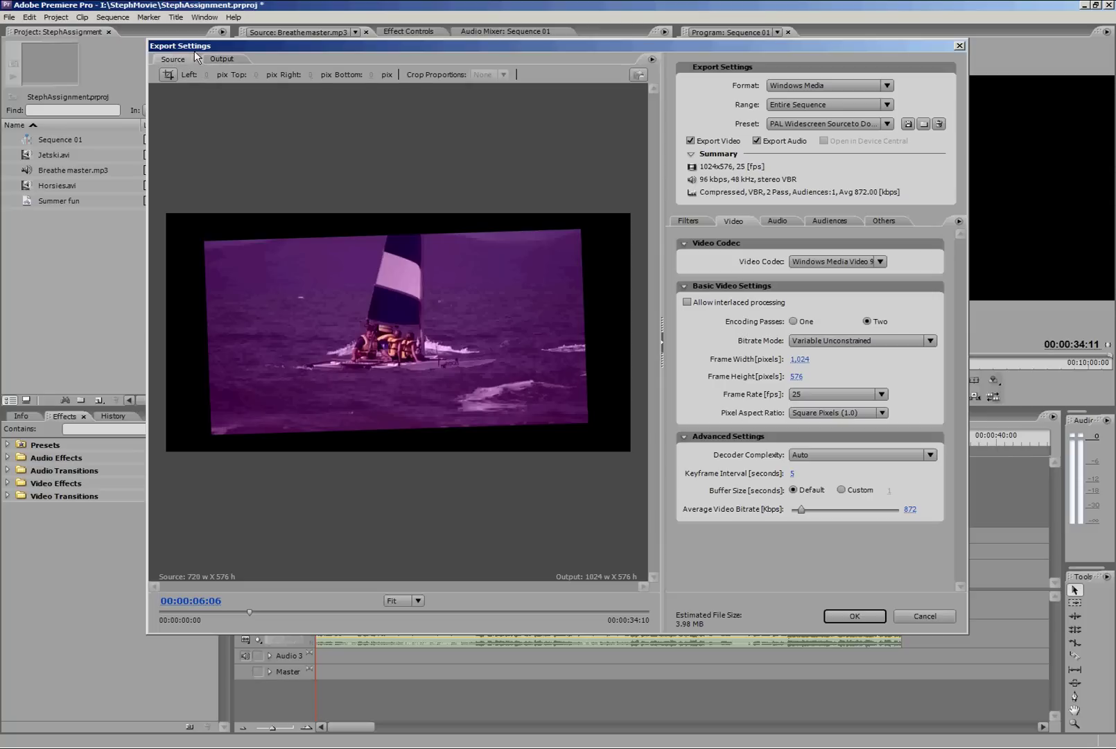
{"action": "left_click", "coordinate": [214, 58]}
{"action": "left_click", "coordinate": [193, 58]}
{"action": "left_click", "coordinate": [219, 60]}
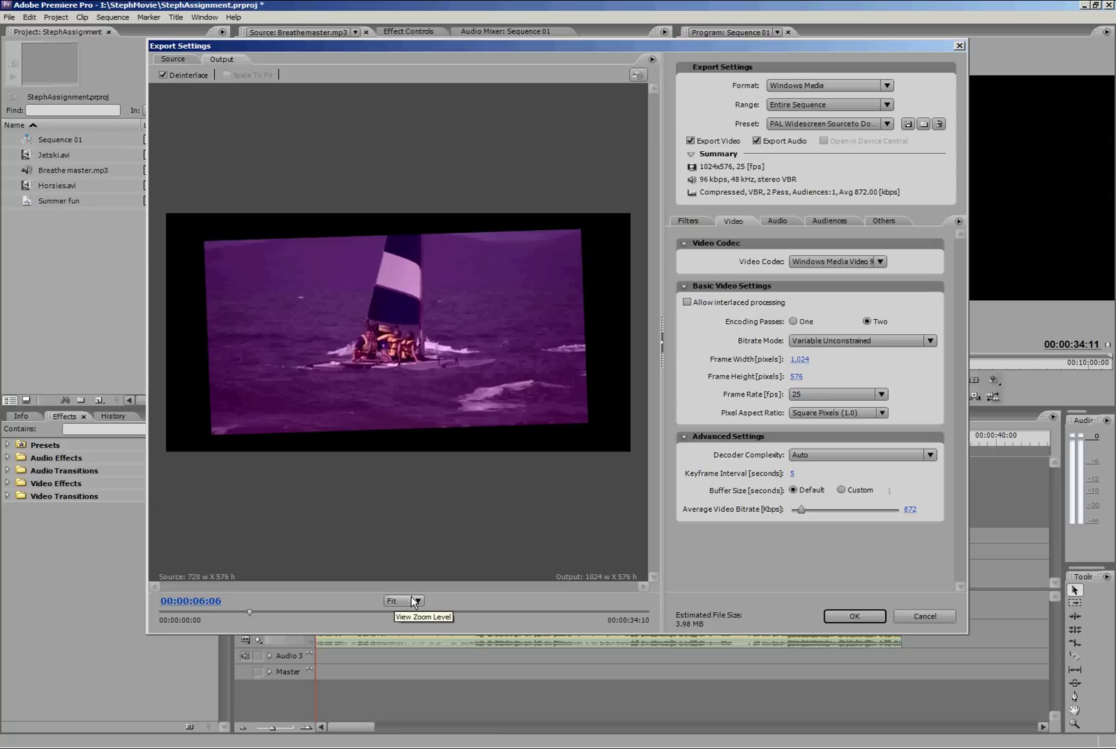
{"action": "left_click", "coordinate": [854, 616]}
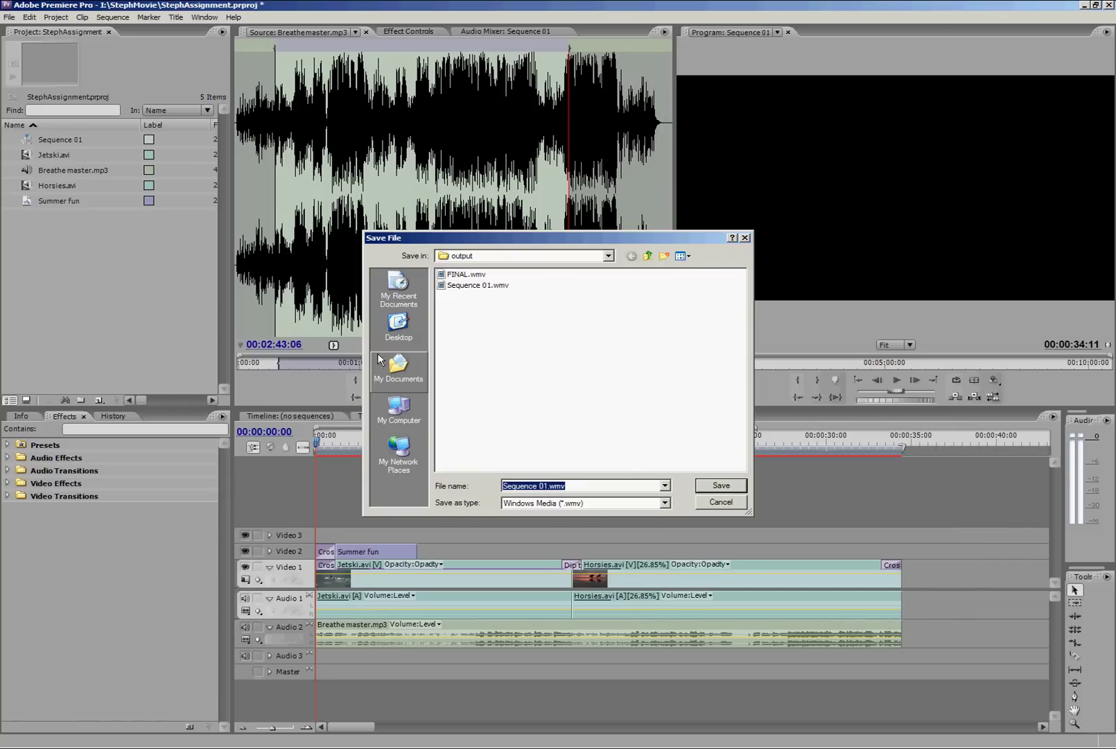
Create and open a new Output folder in StephMovie on FreeAgent Drive (I:)
{"action": "left_click", "coordinate": [393, 421]}
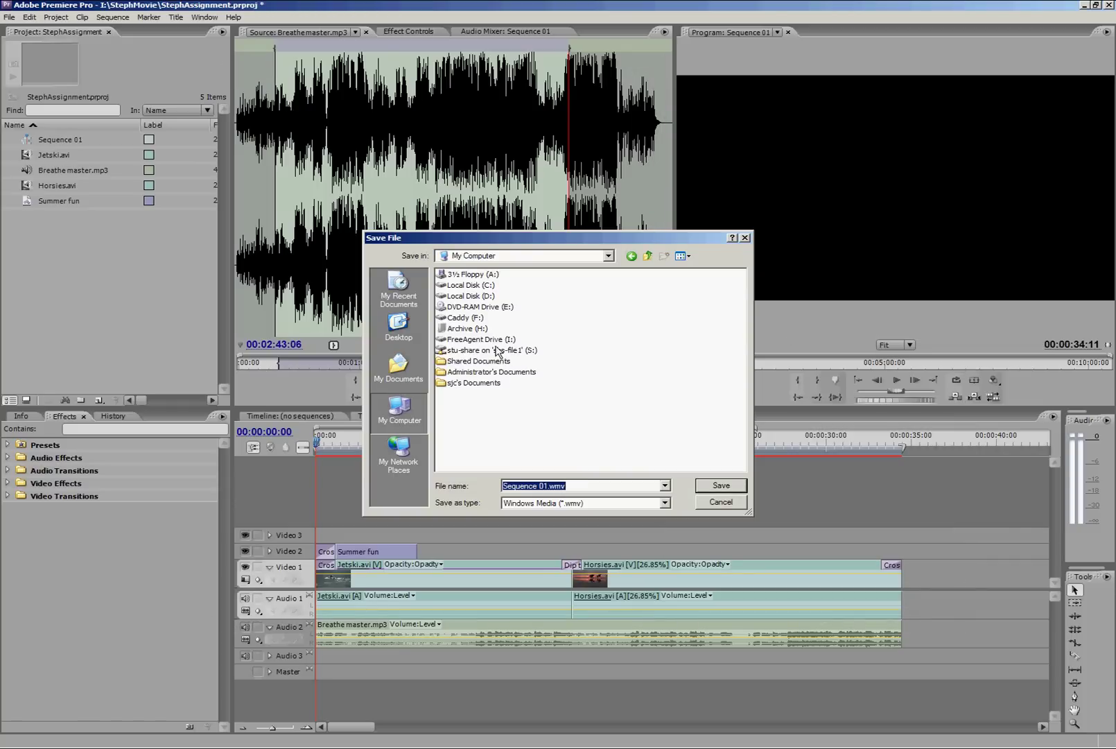
{"action": "double_click", "coordinate": [442, 340]}
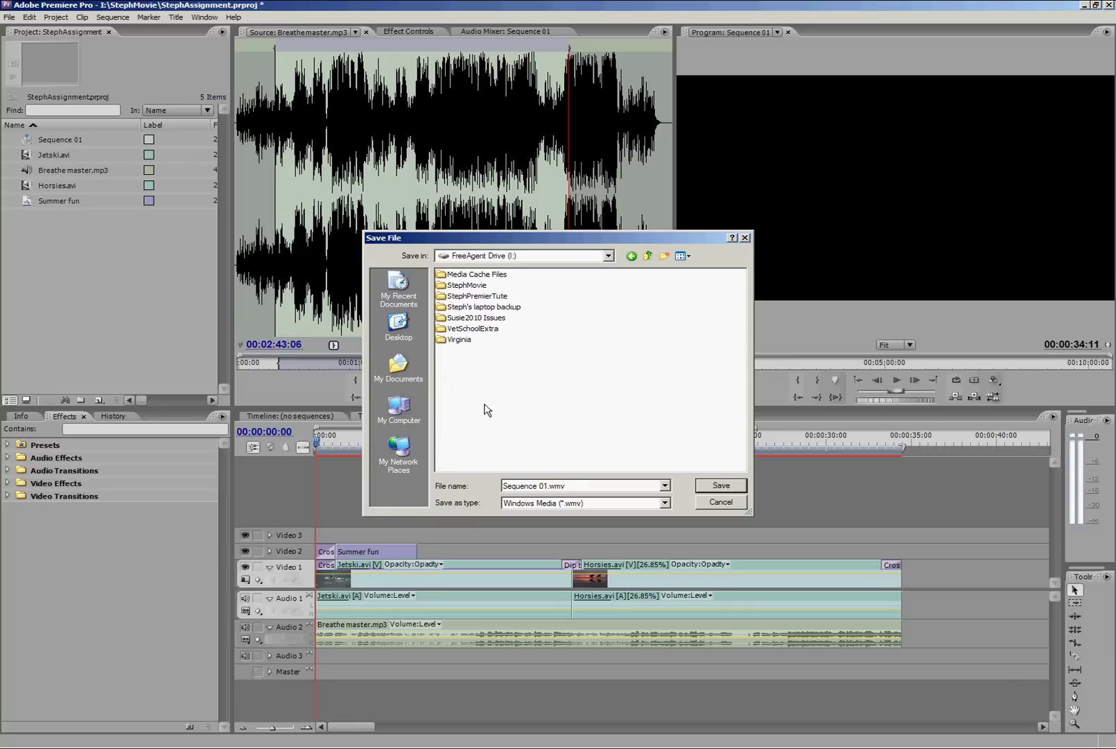
{"action": "double_click", "coordinate": [463, 285]}
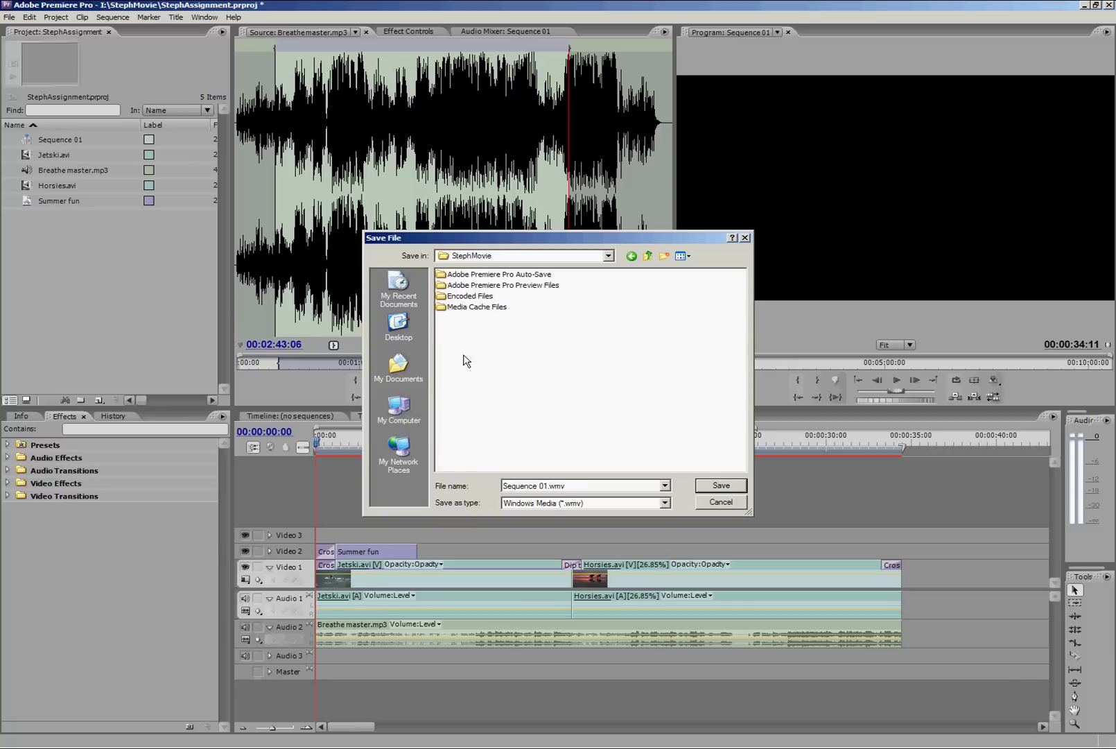
{"action": "left_click", "coordinate": [664, 256]}
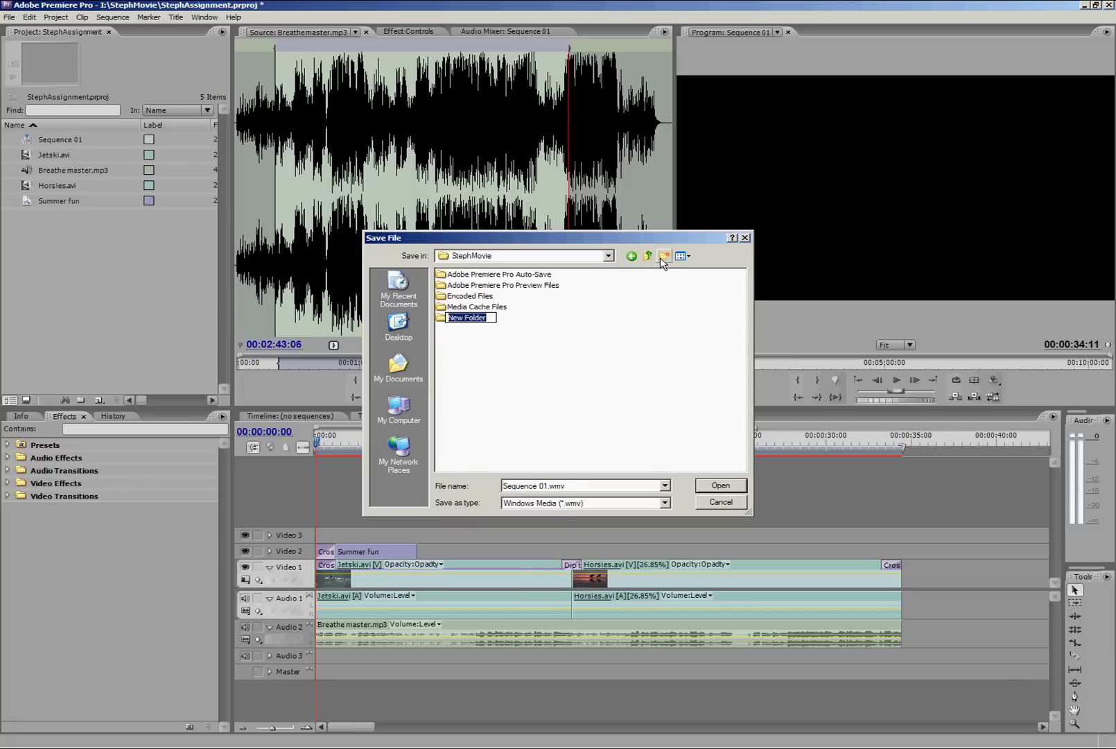
{"action": "type", "text": "Output"}
{"action": "key", "text": "Return"}
{"action": "double_click", "coordinate": [444, 318]}
Rename the export file from Sequence 01 to StephAssignment1
{"action": "left_click", "coordinate": [588, 483]}
{"action": "left_click", "coordinate": [548, 486]}
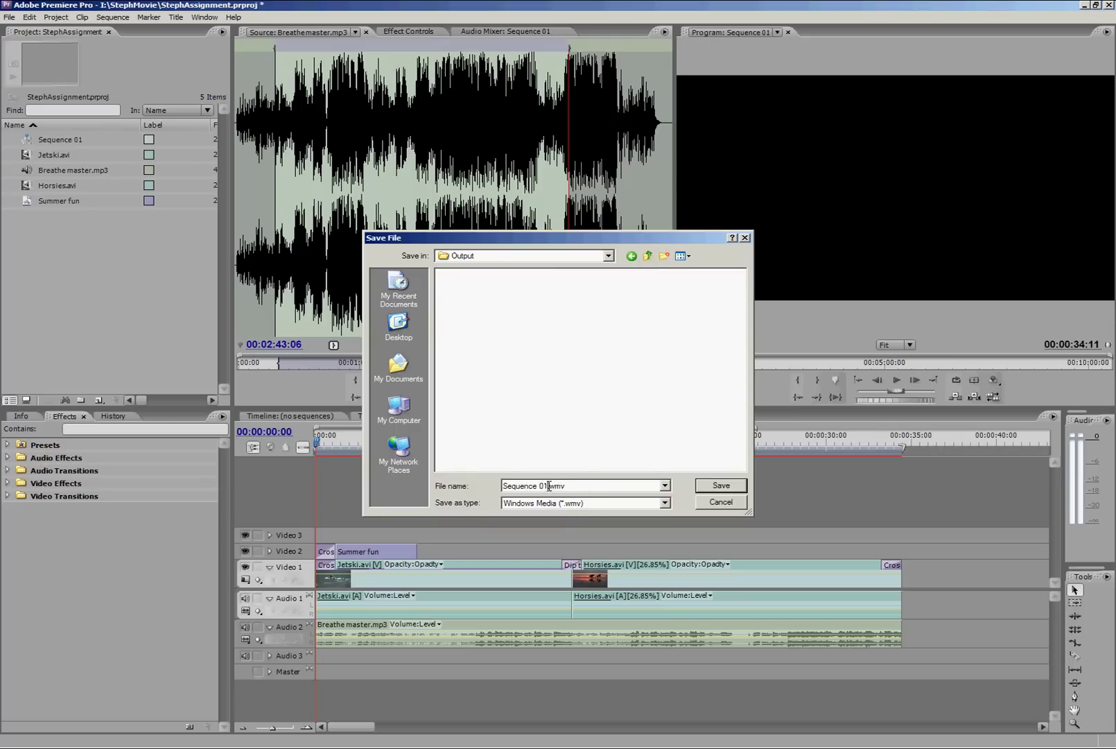
{"action": "left_click_drag", "start_coordinate": [548, 485], "coordinate": [441, 485]}
{"action": "type", "text": "StephAssignment1"}
Save StephAssignment1.wmv to encode it into the Output folder
{"action": "left_click", "coordinate": [715, 488]}
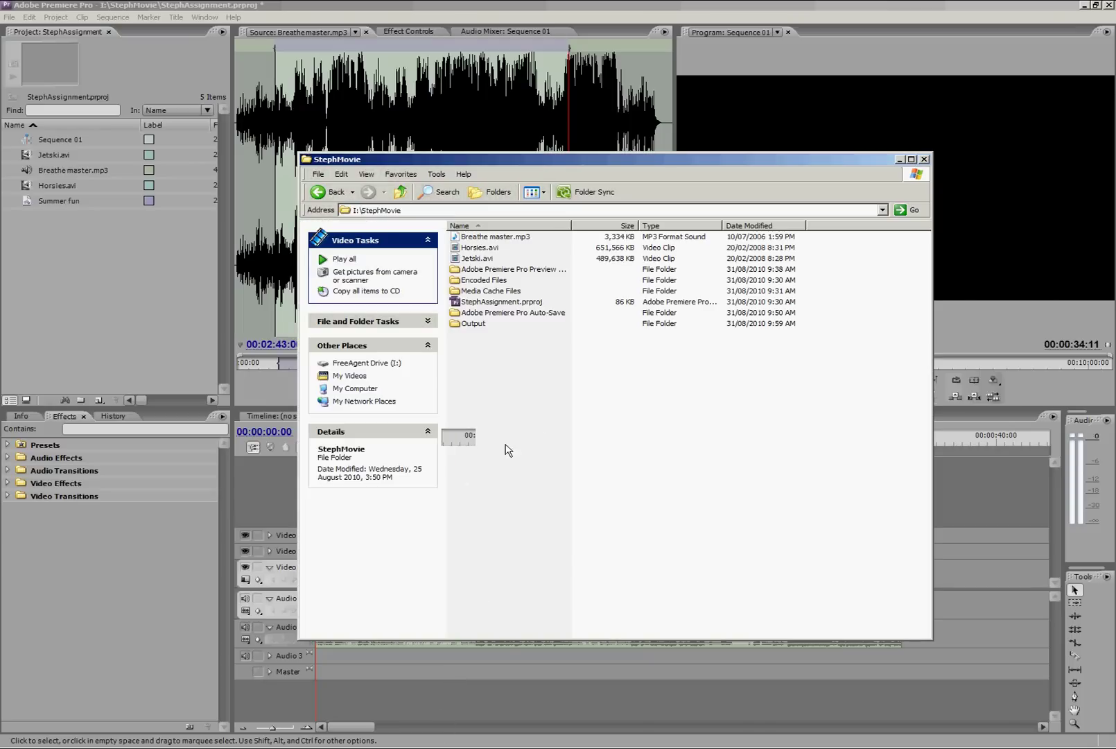
Open the Output folder to confirm StephAssignment1.wmv is there at 4,141 KB
{"action": "double_click", "coordinate": [472, 323]}
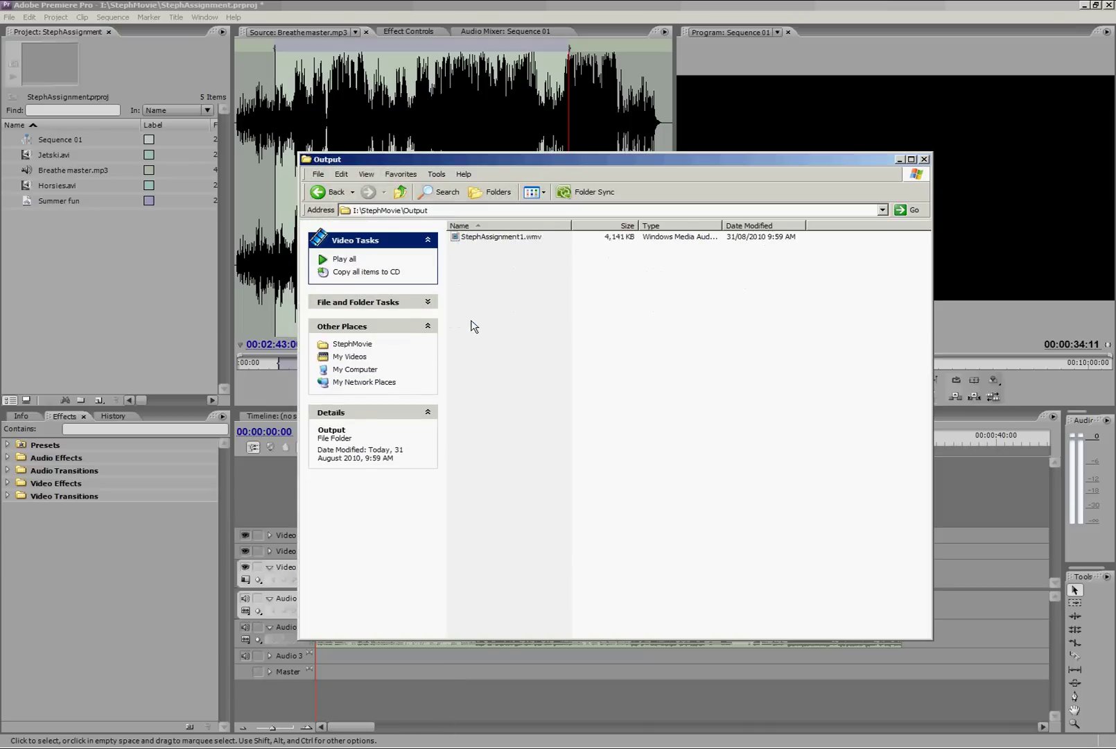
{"action": "left_click", "coordinate": [572, 374]}
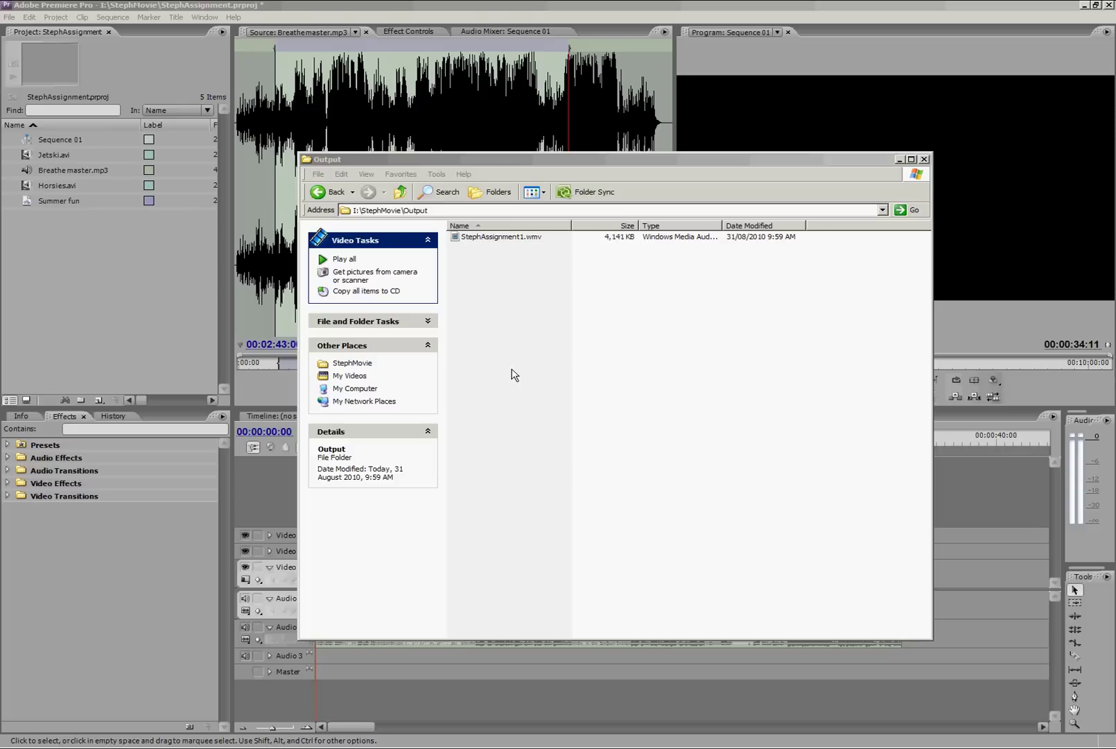
Minimize the Output folder window to return to Premiere Pro's Sequence 01 timeline
{"action": "left_click", "coordinate": [899, 158]}
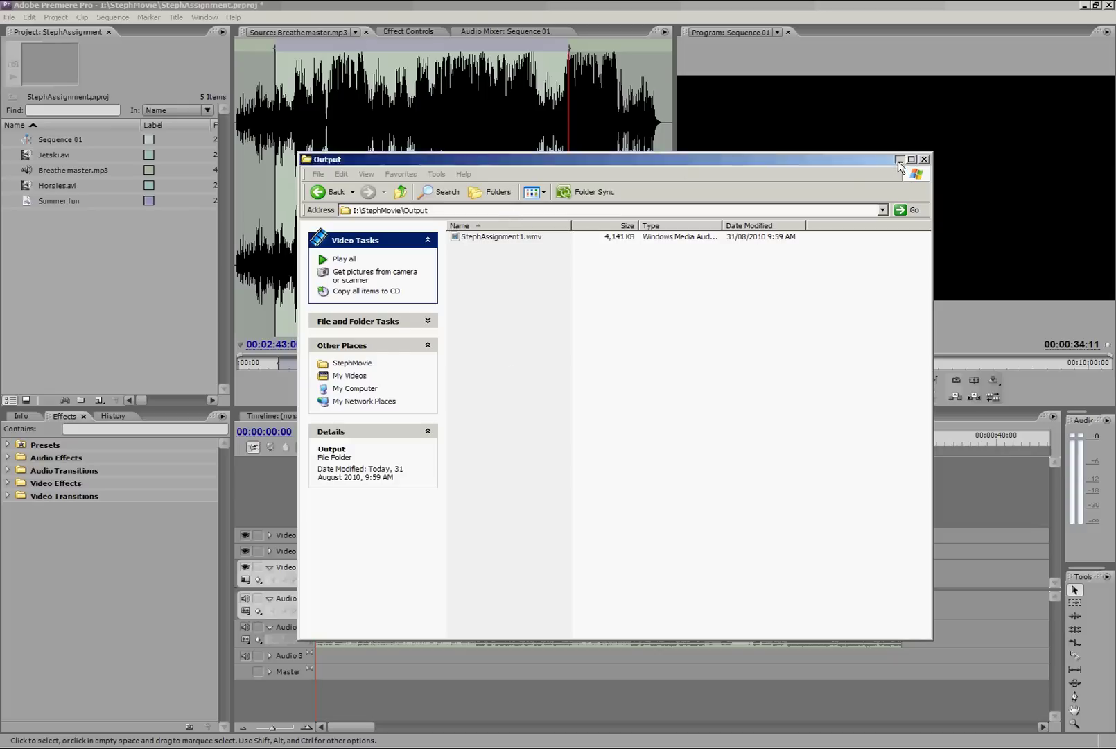
{"action": "left_click", "coordinate": [234, 17]}
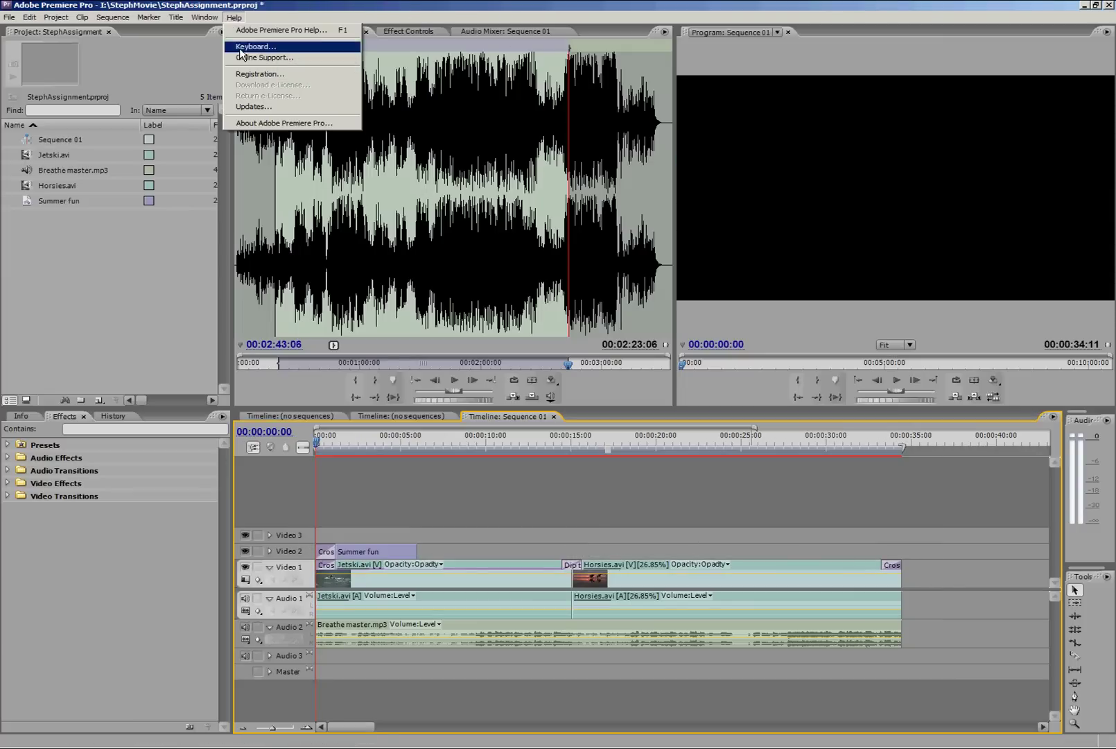